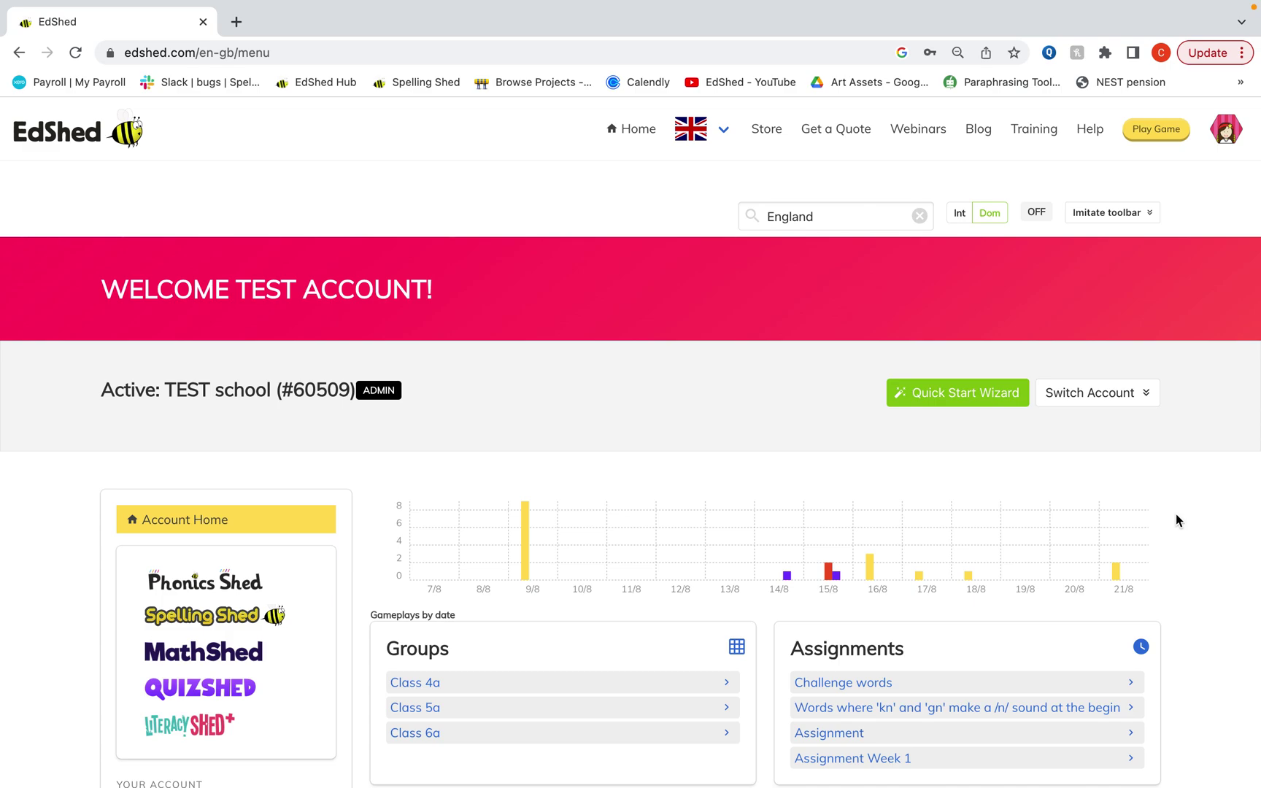
# - From All Pupils, launch the New Year Wizard and choose the Data Entry route
pyautogui.scroll(-4, 1175, 520)
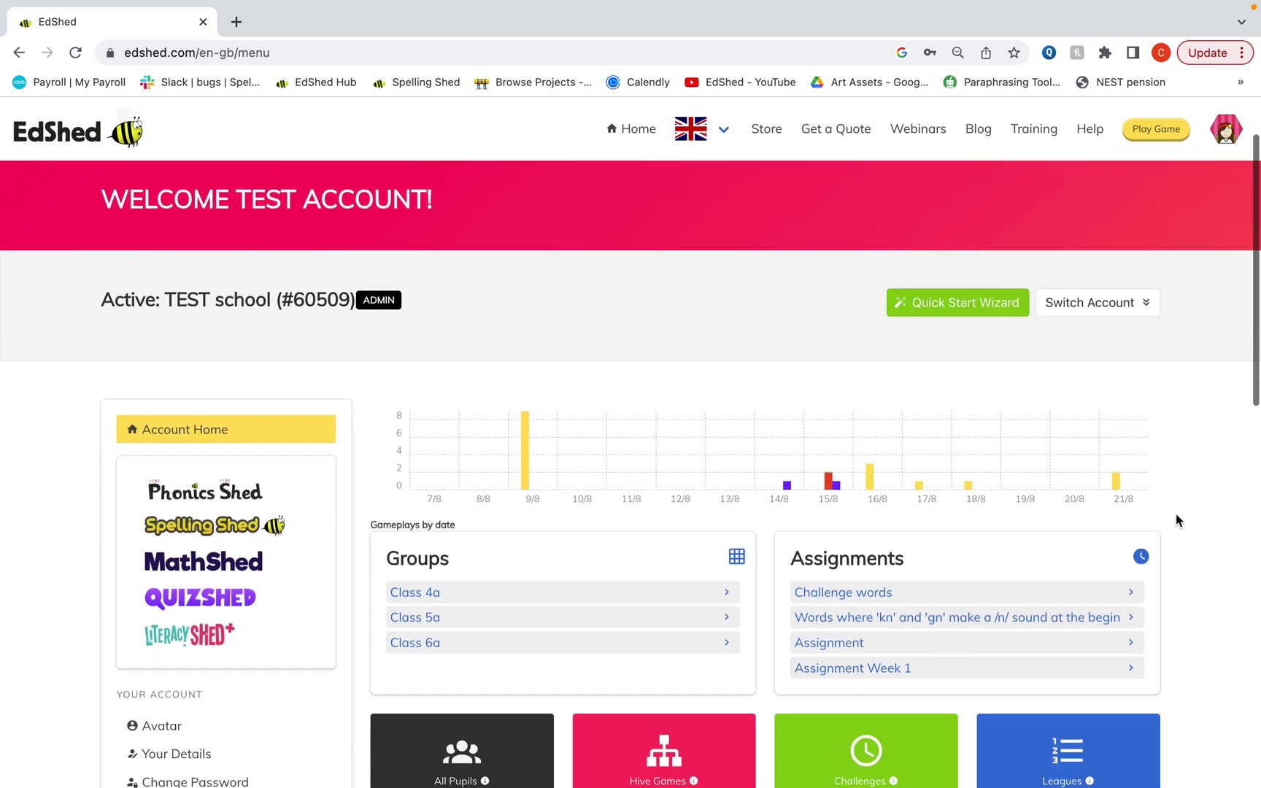
pyautogui.scroll(-2, 1176, 519)
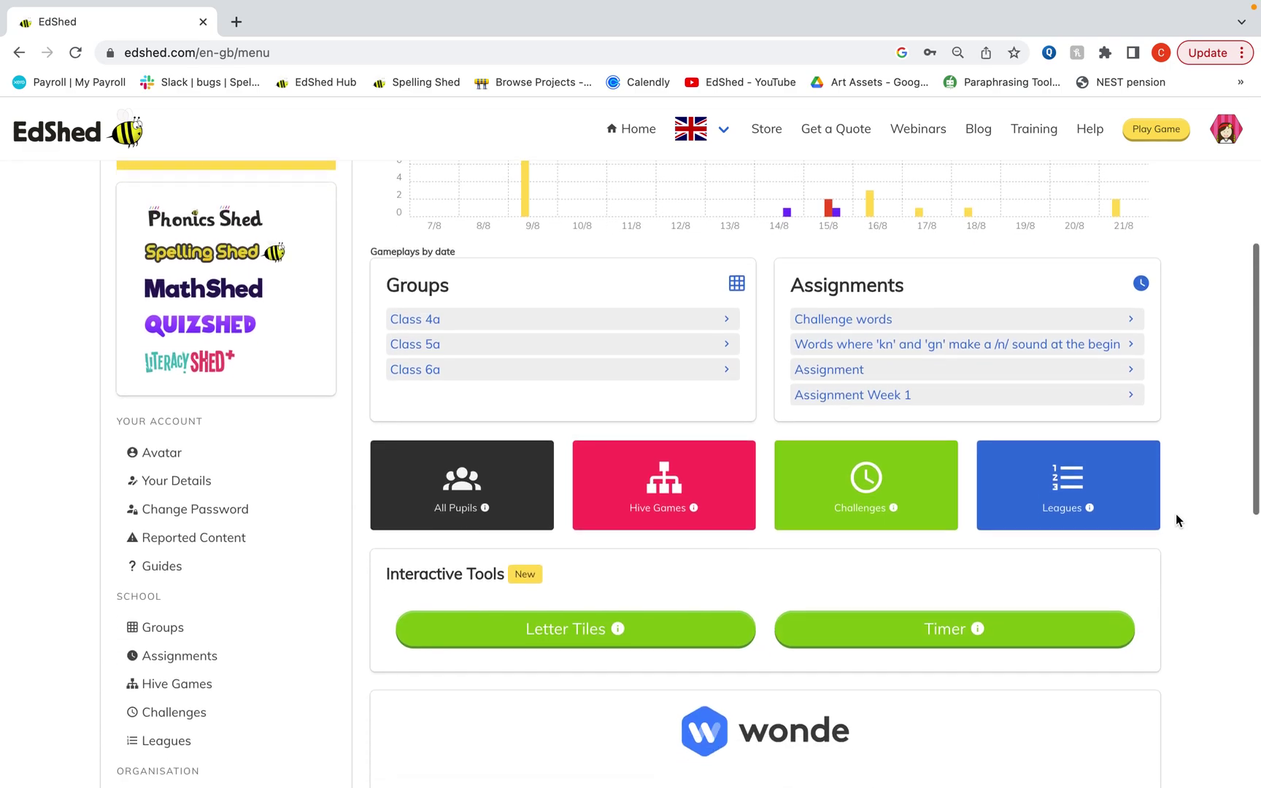
pyautogui.scroll(-3, 1176, 518)
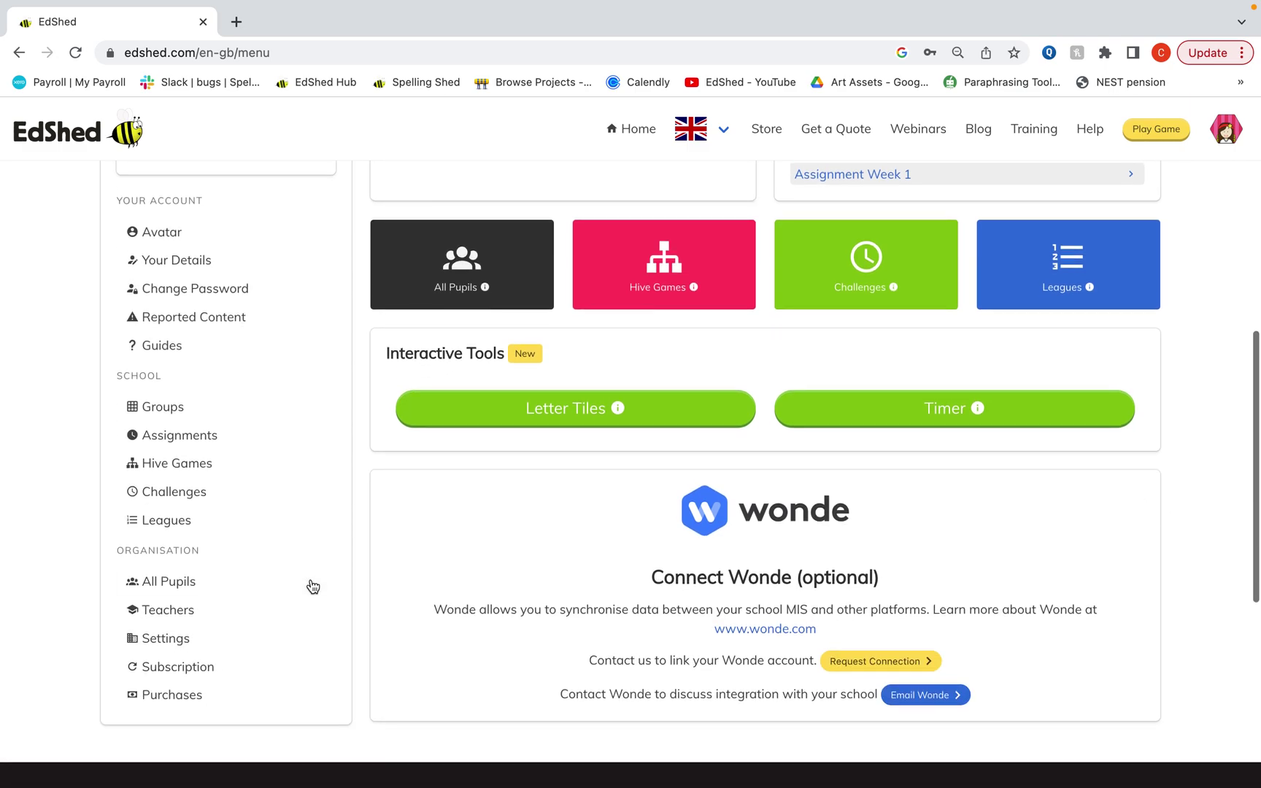
pyautogui.click(230, 580)
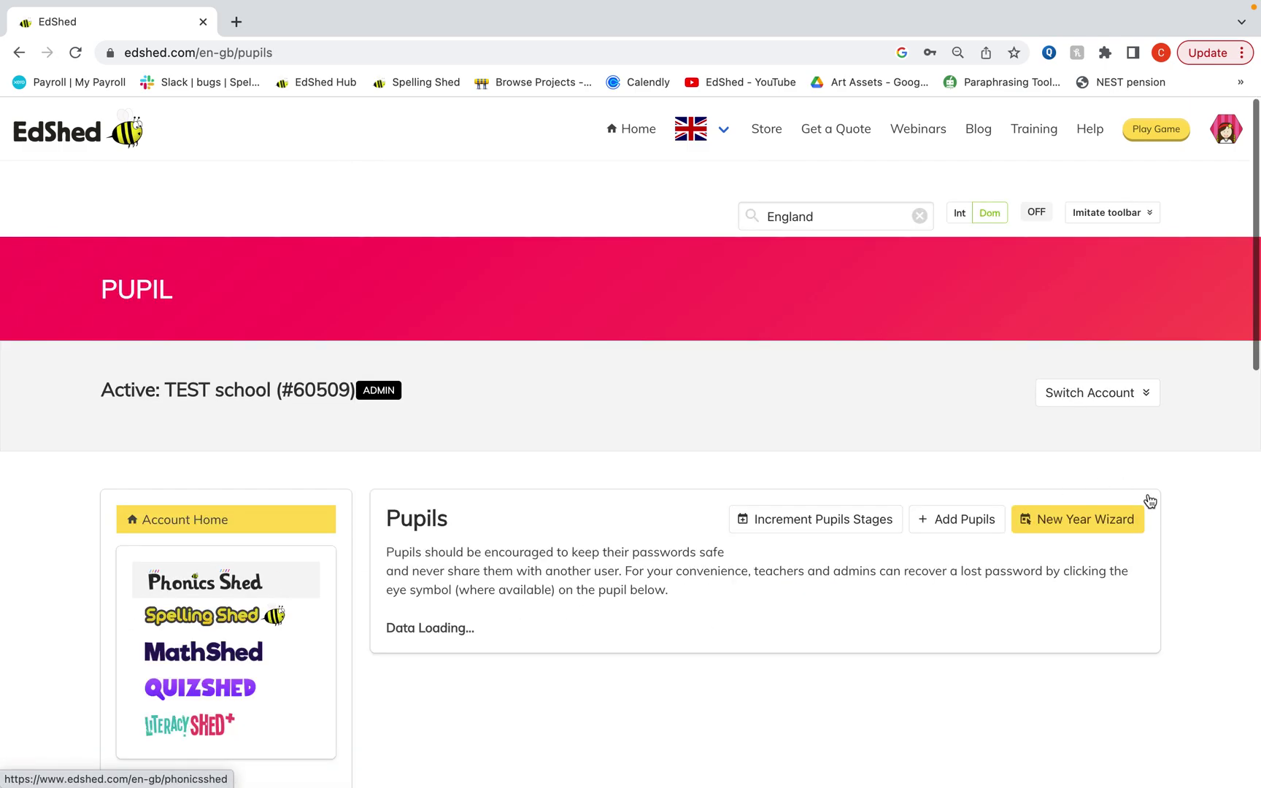
pyautogui.click(1123, 523)
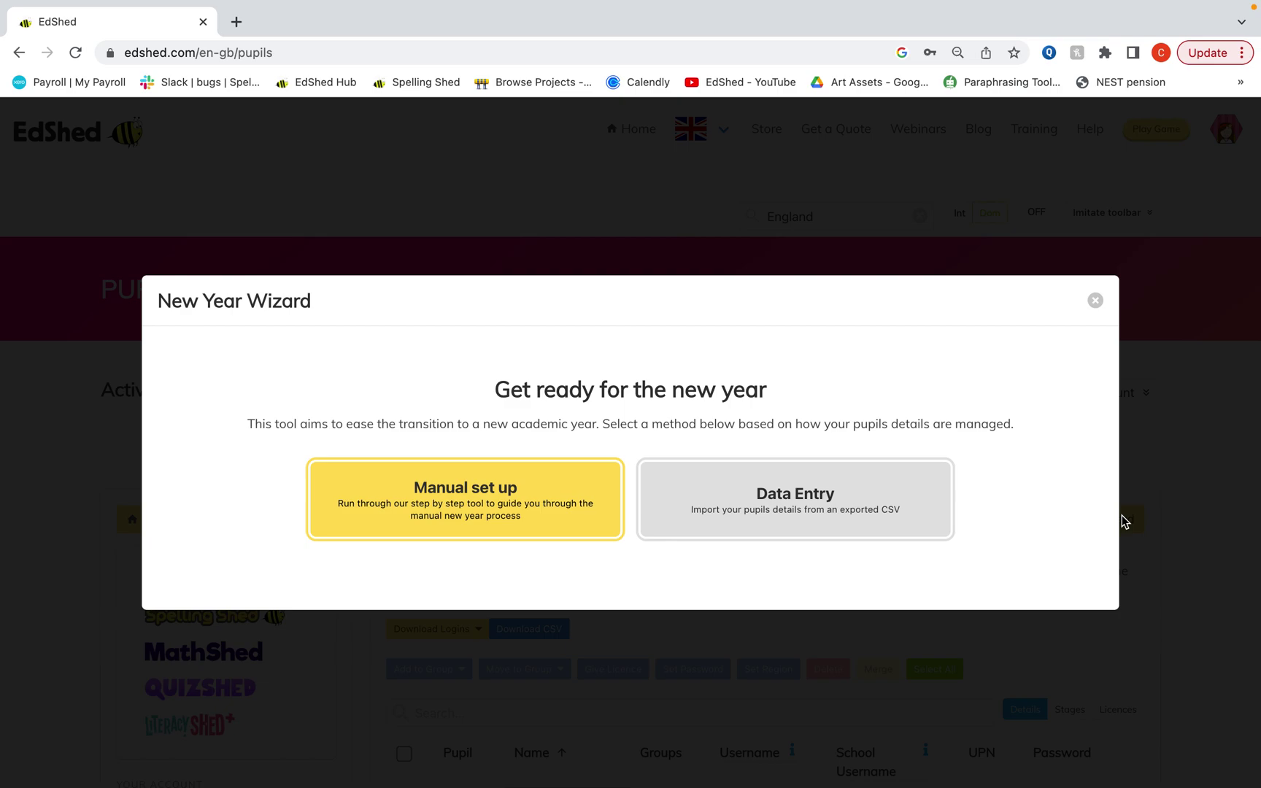
pyautogui.click(860, 485)
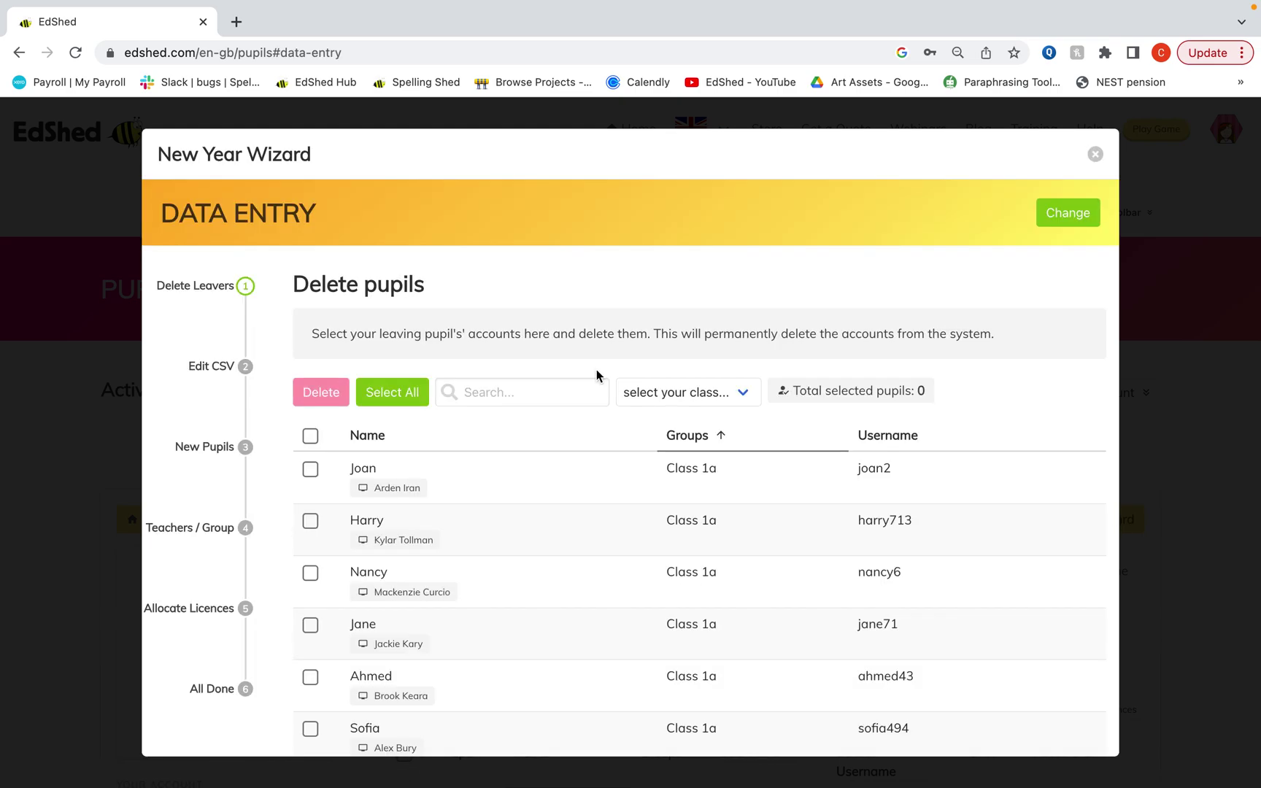
# - Try out the pupil list's search, class filter and select-all checkbox
pyautogui.click(524, 392)
pyautogui.click(712, 397)
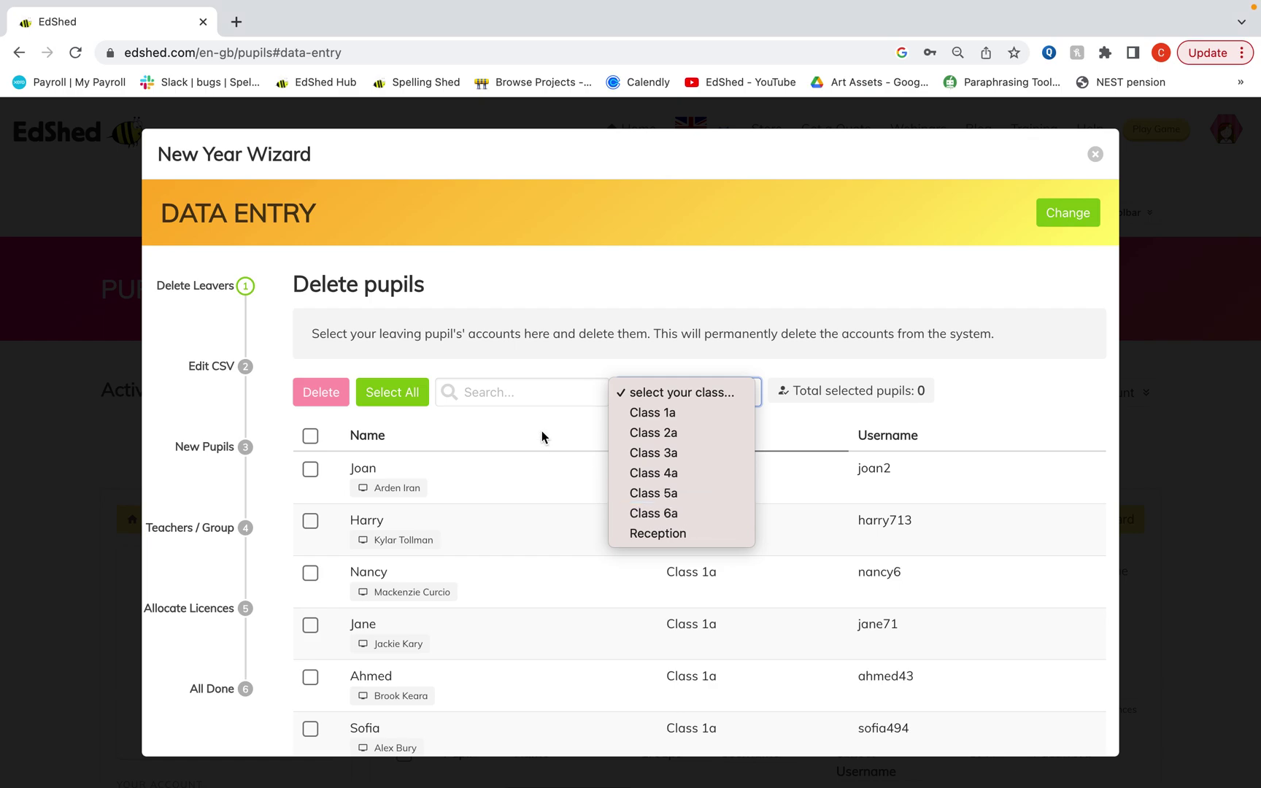
pyautogui.click(513, 434)
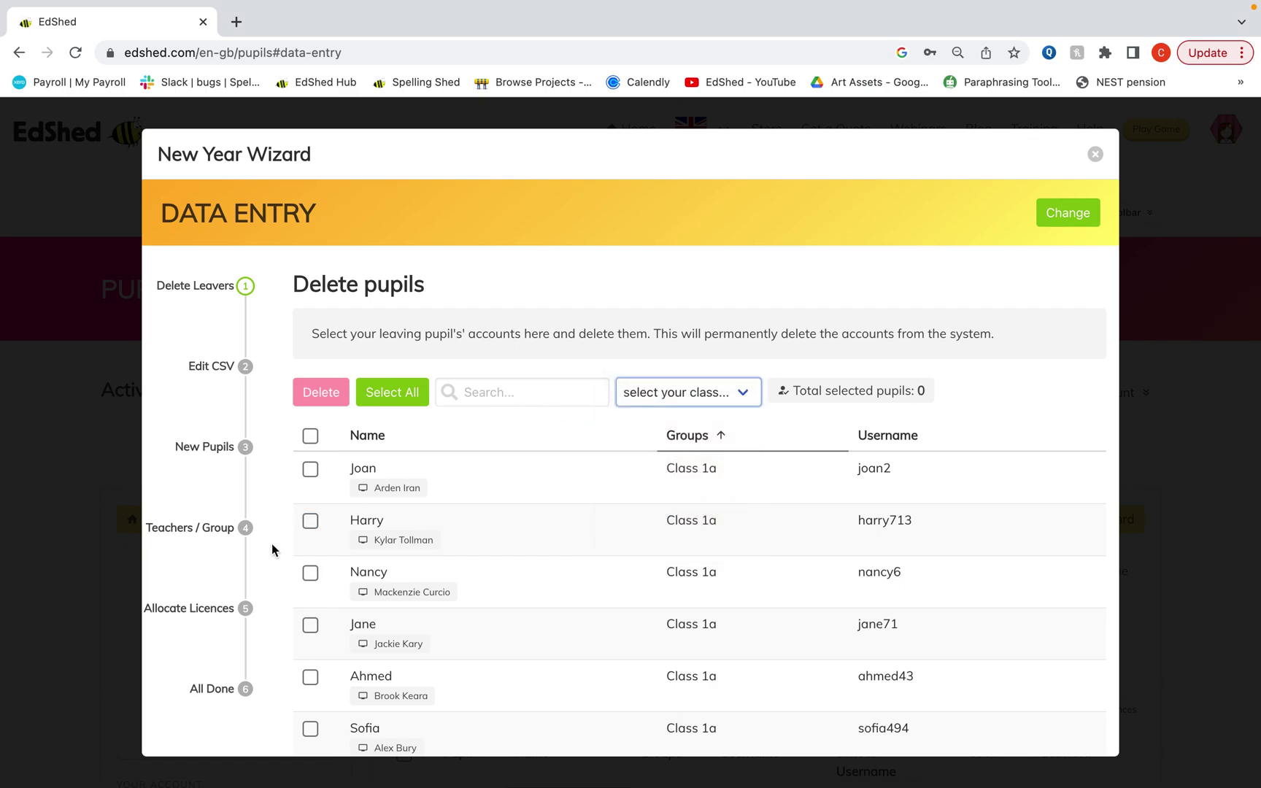
pyautogui.click(312, 436)
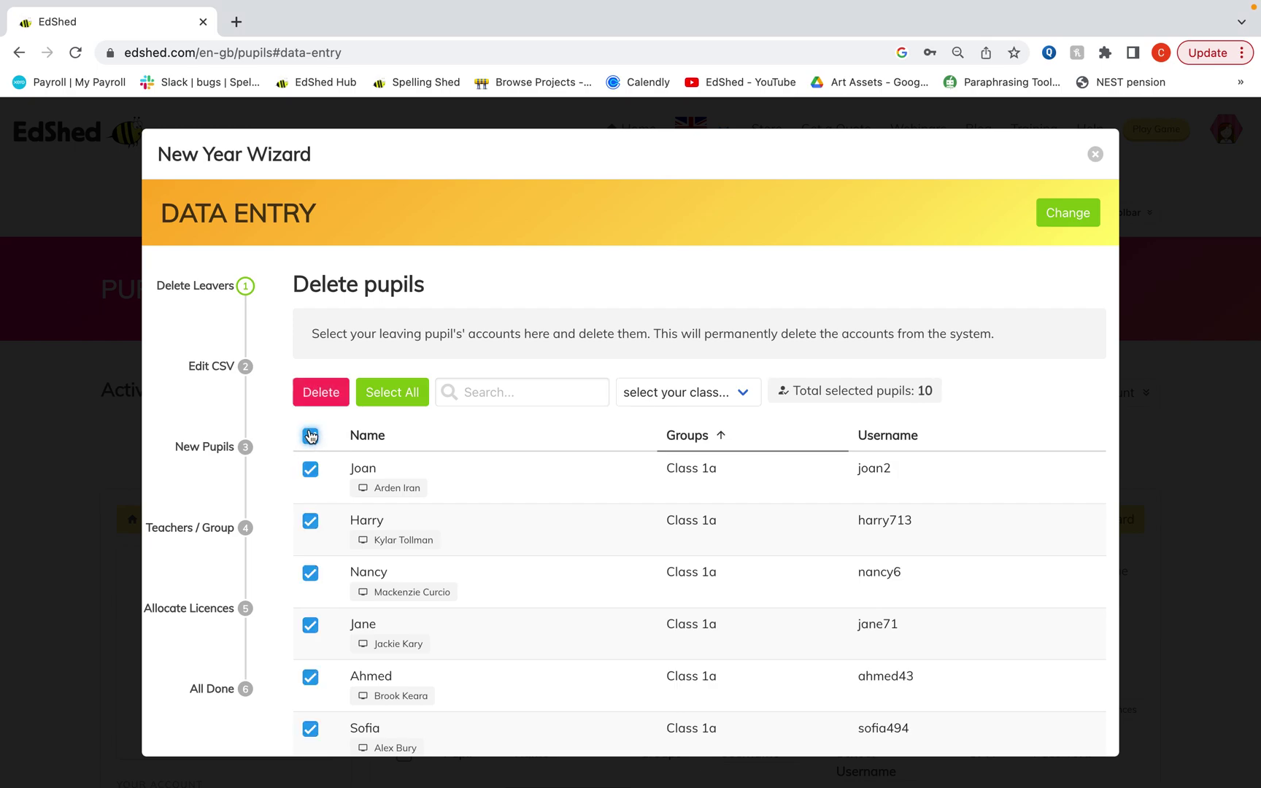
pyautogui.click(310, 438)
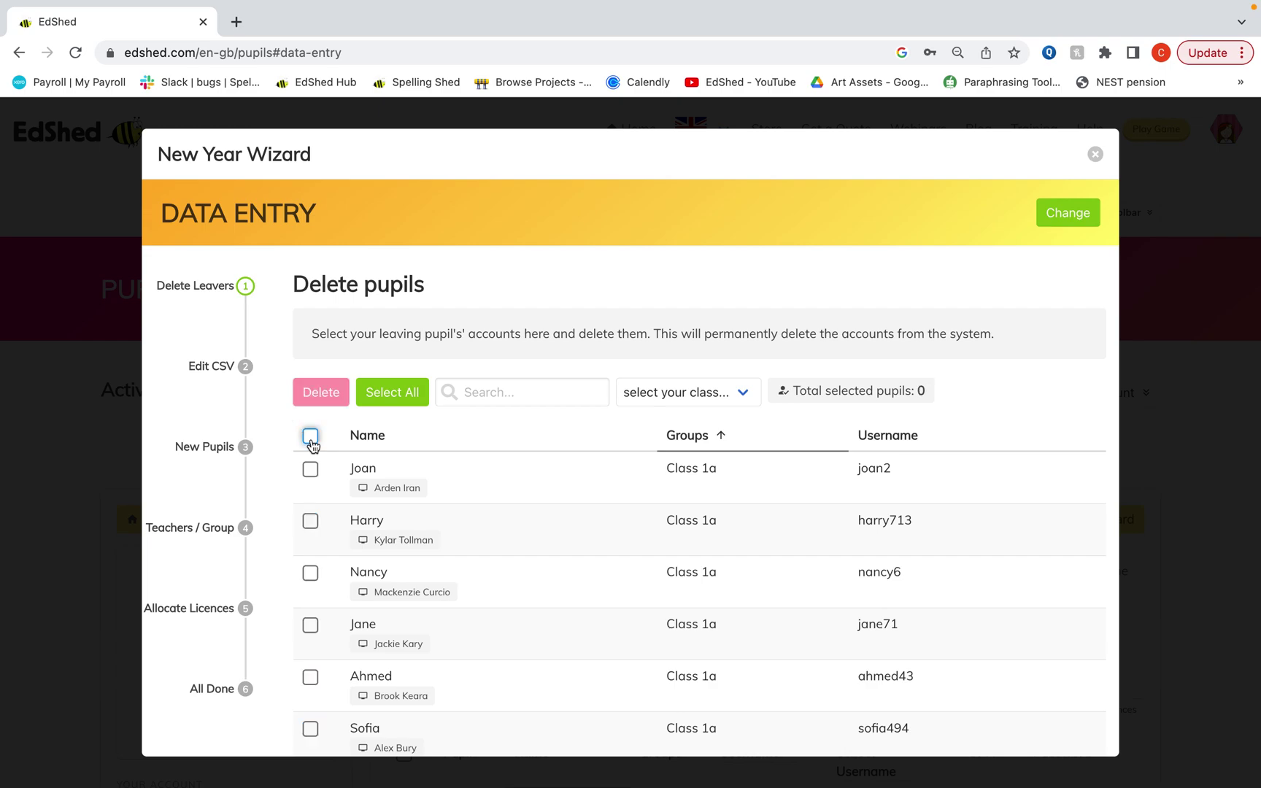
# - Permanently delete the first leaving pupil's account, then filter the list to Class 6a
pyautogui.click(311, 469)
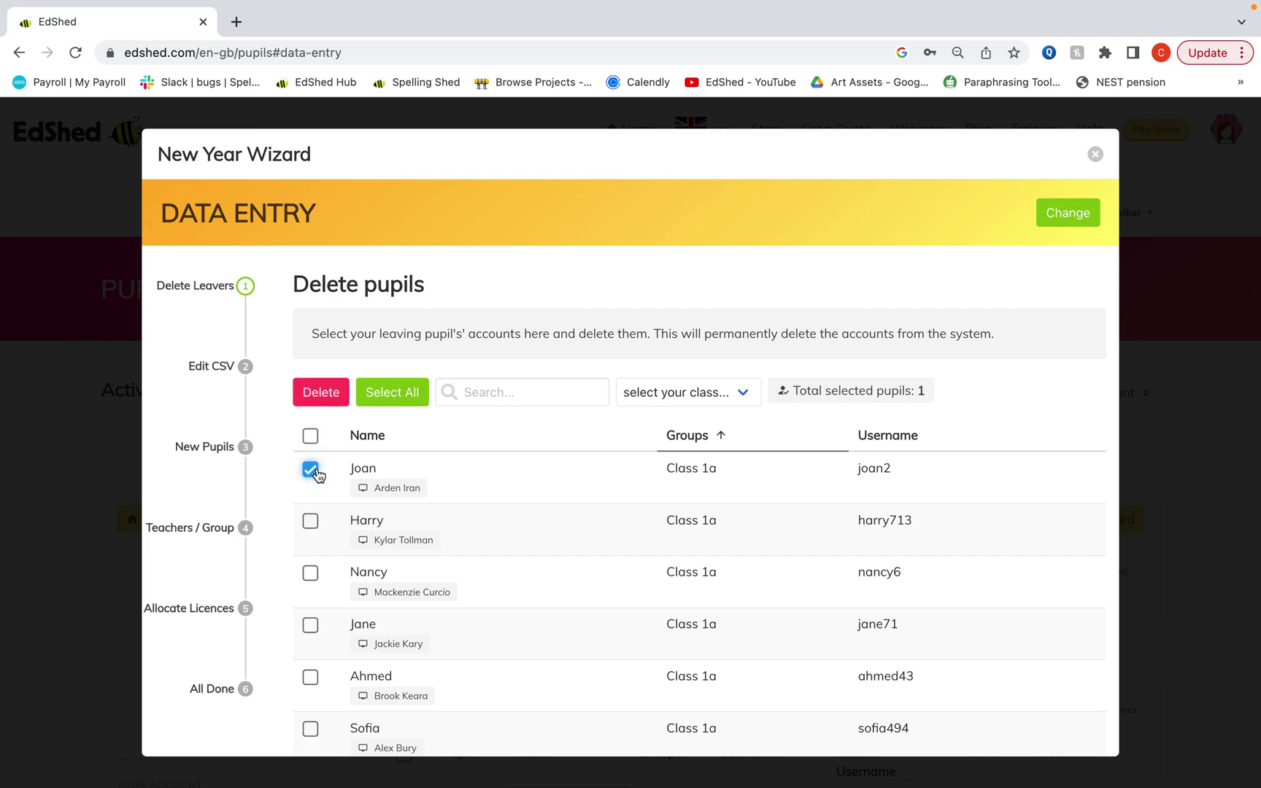
pyautogui.click(333, 394)
pyautogui.click(794, 168)
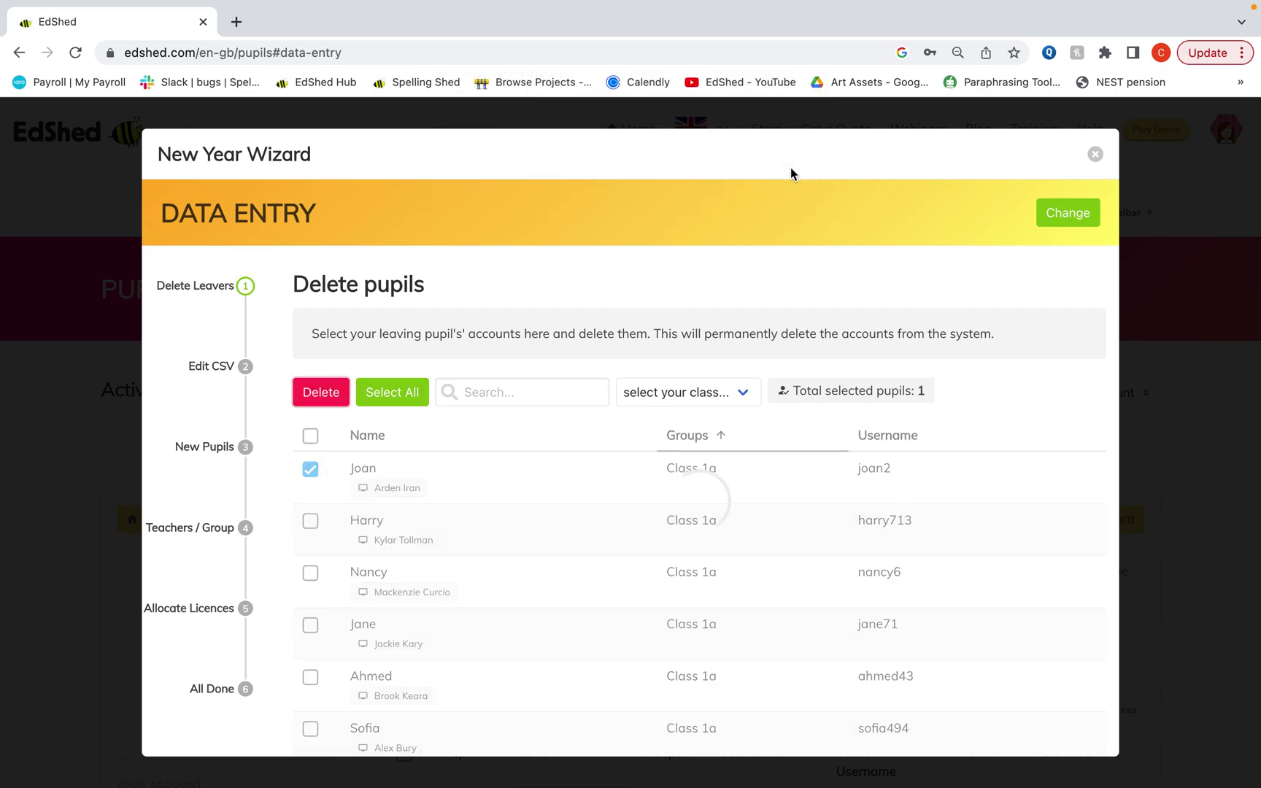
pyautogui.click(727, 405)
pyautogui.click(700, 516)
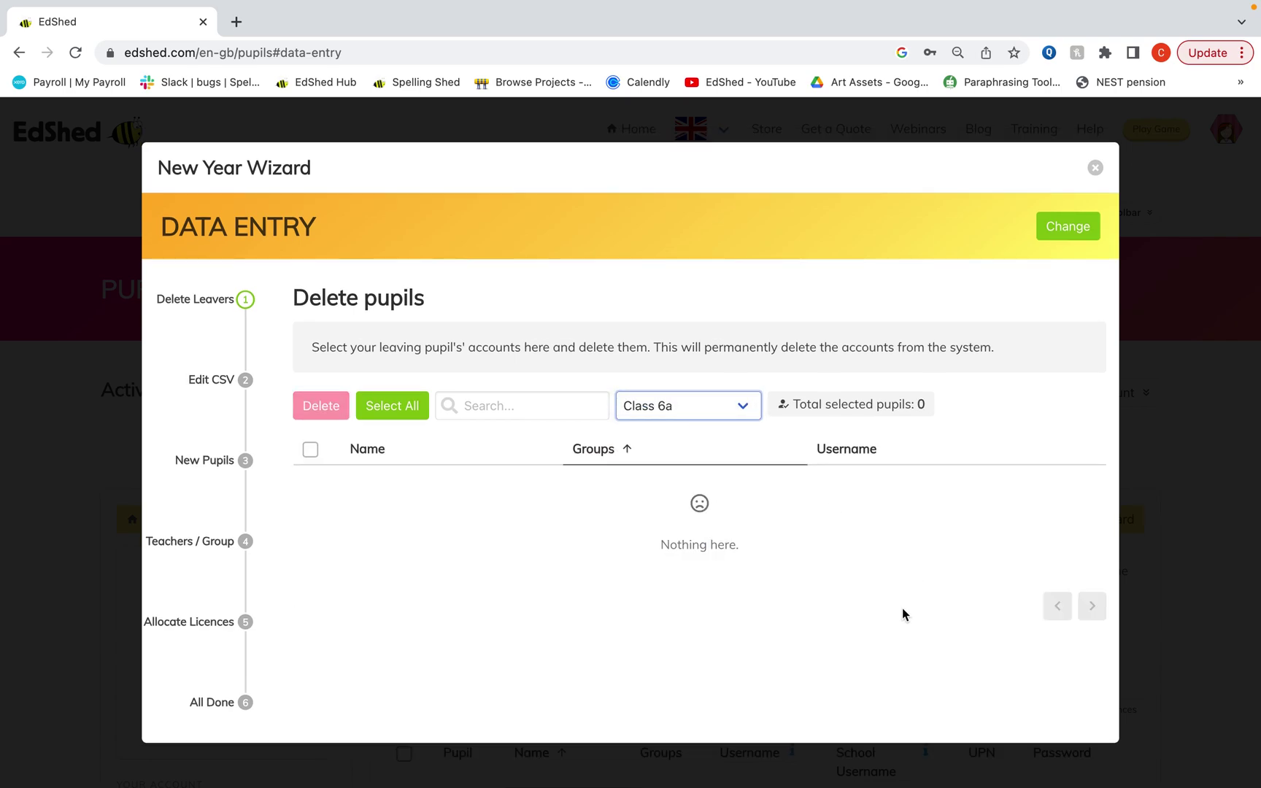
# - At the Edit CSV step, download the pupil list as pupils (18).csv and open it in Excel
pyautogui.click(228, 381)
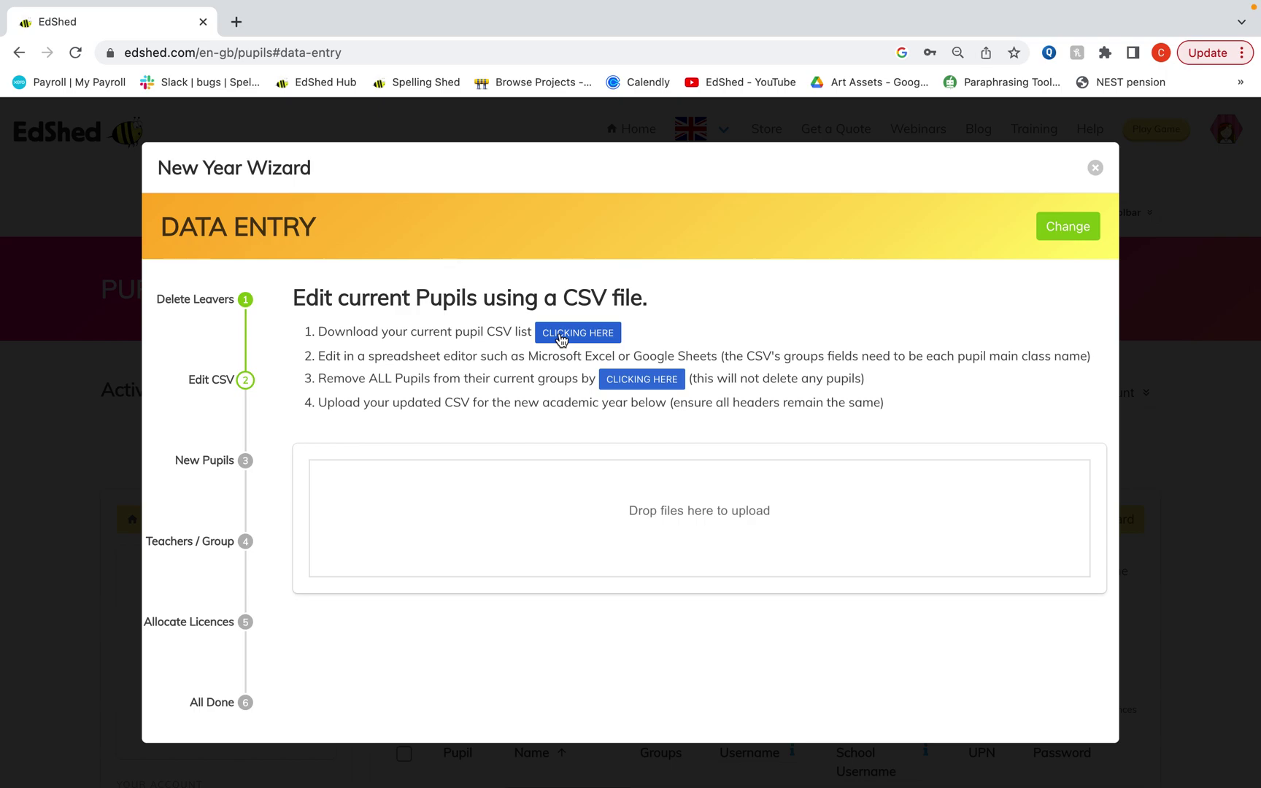
pyautogui.click(561, 337)
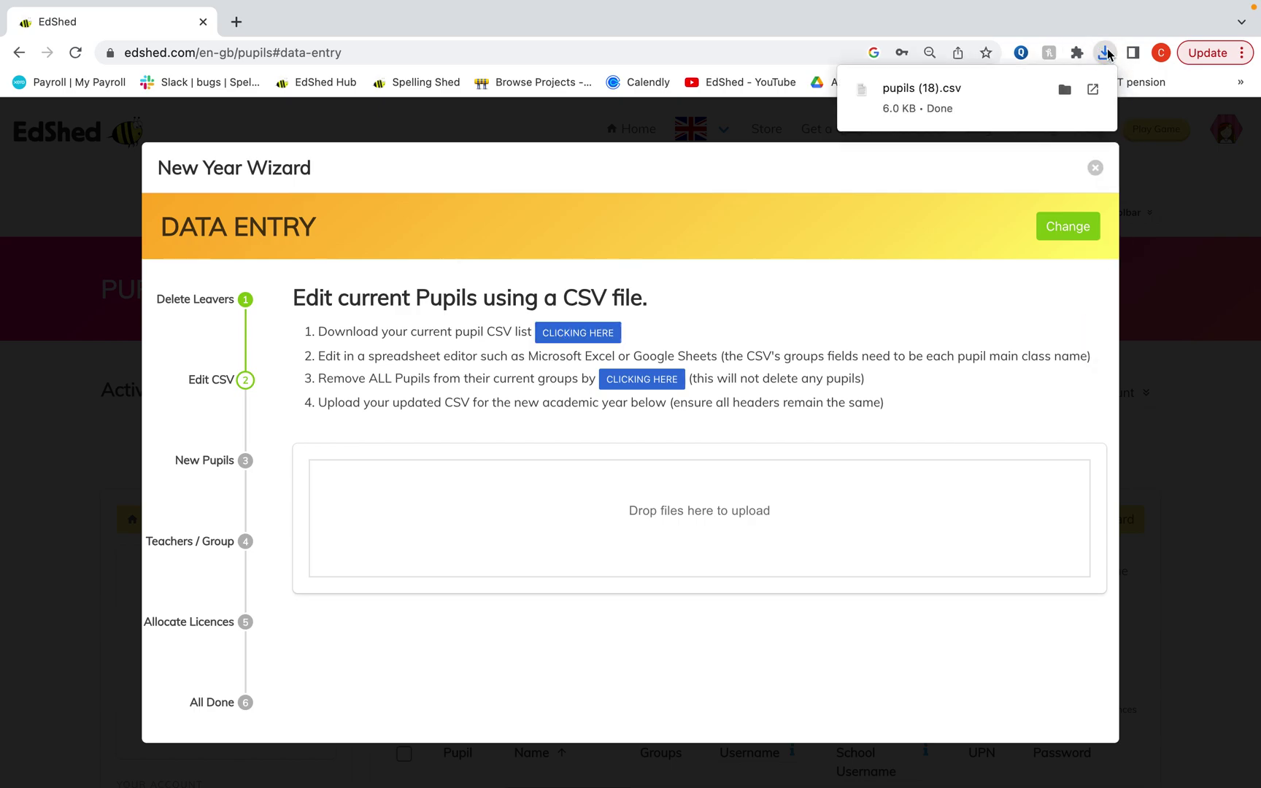
pyautogui.click(969, 104)
pyautogui.click(921, 104)
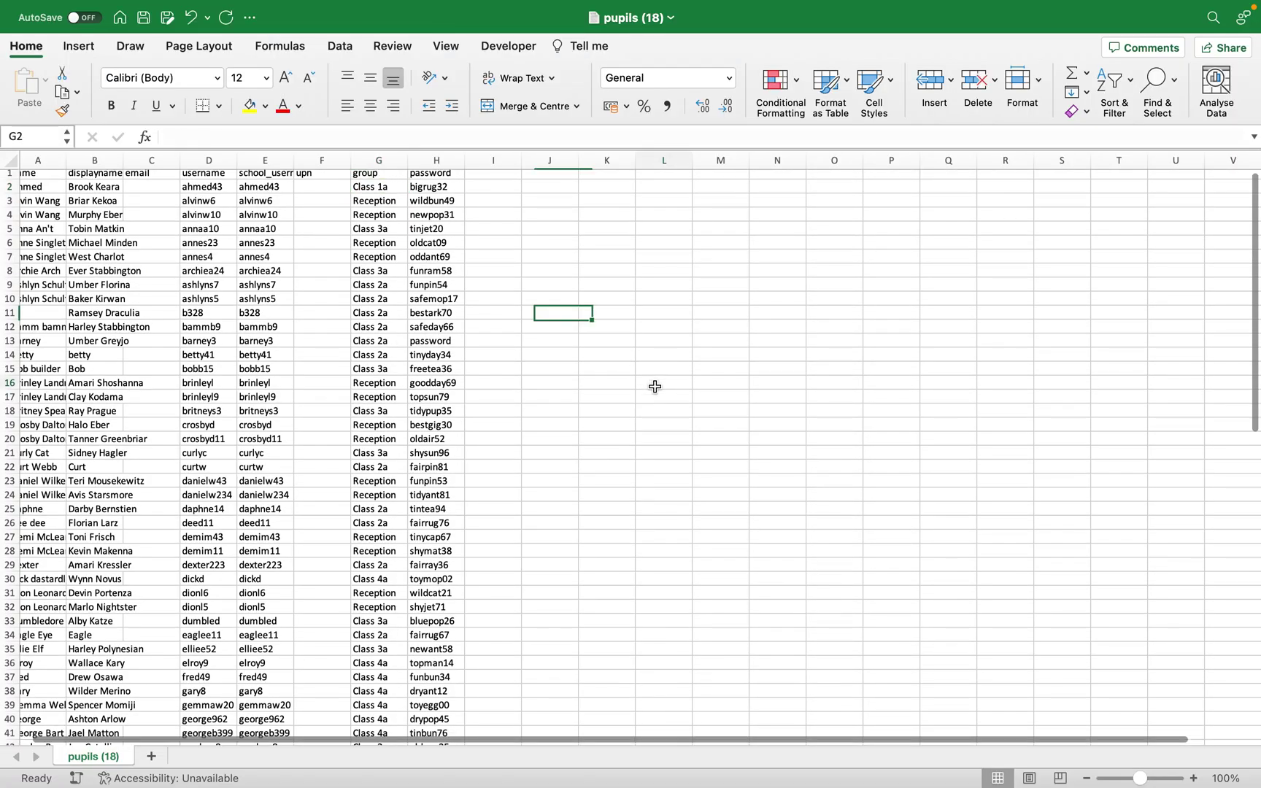
pyautogui.click(655, 386)
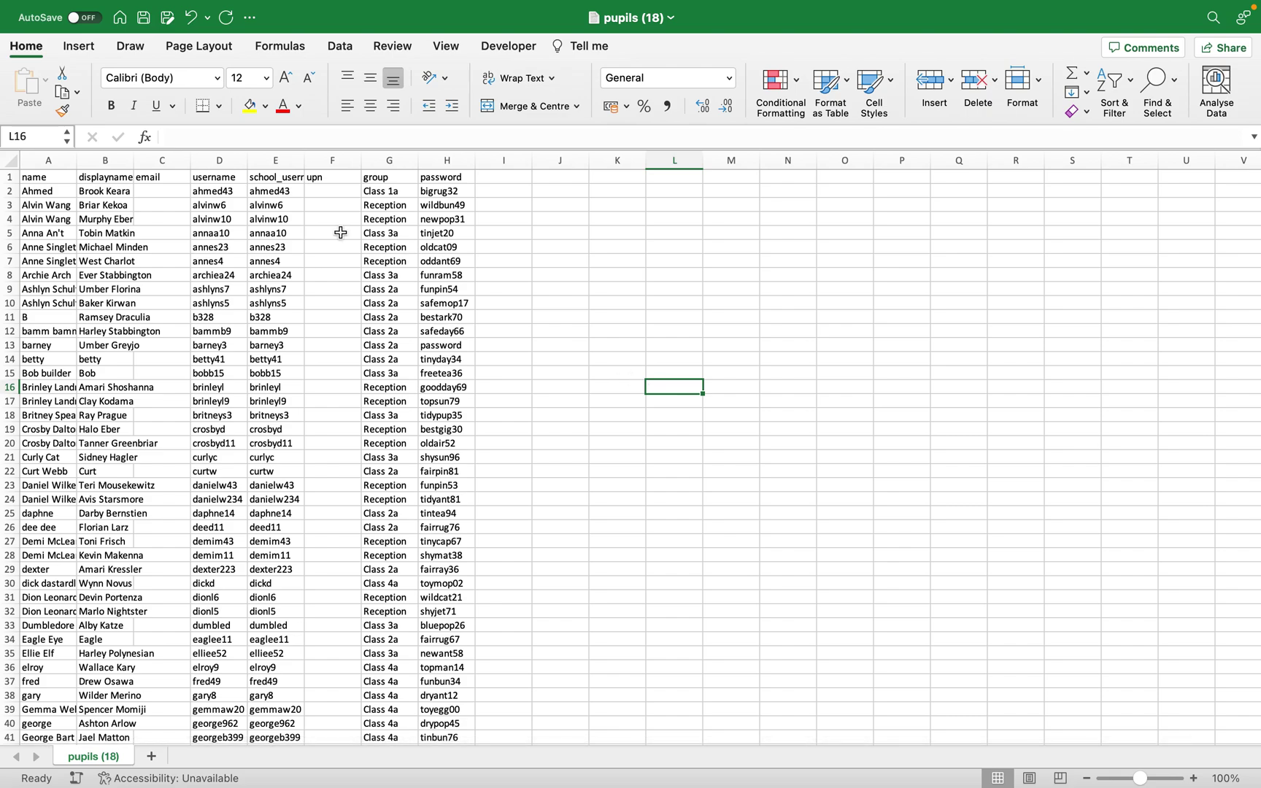
# - Widen column A to show full pupil names and inspect the group column G
pyautogui.moveTo(75, 159); pyautogui.dragTo(186, 159)
pyautogui.click(429, 162)
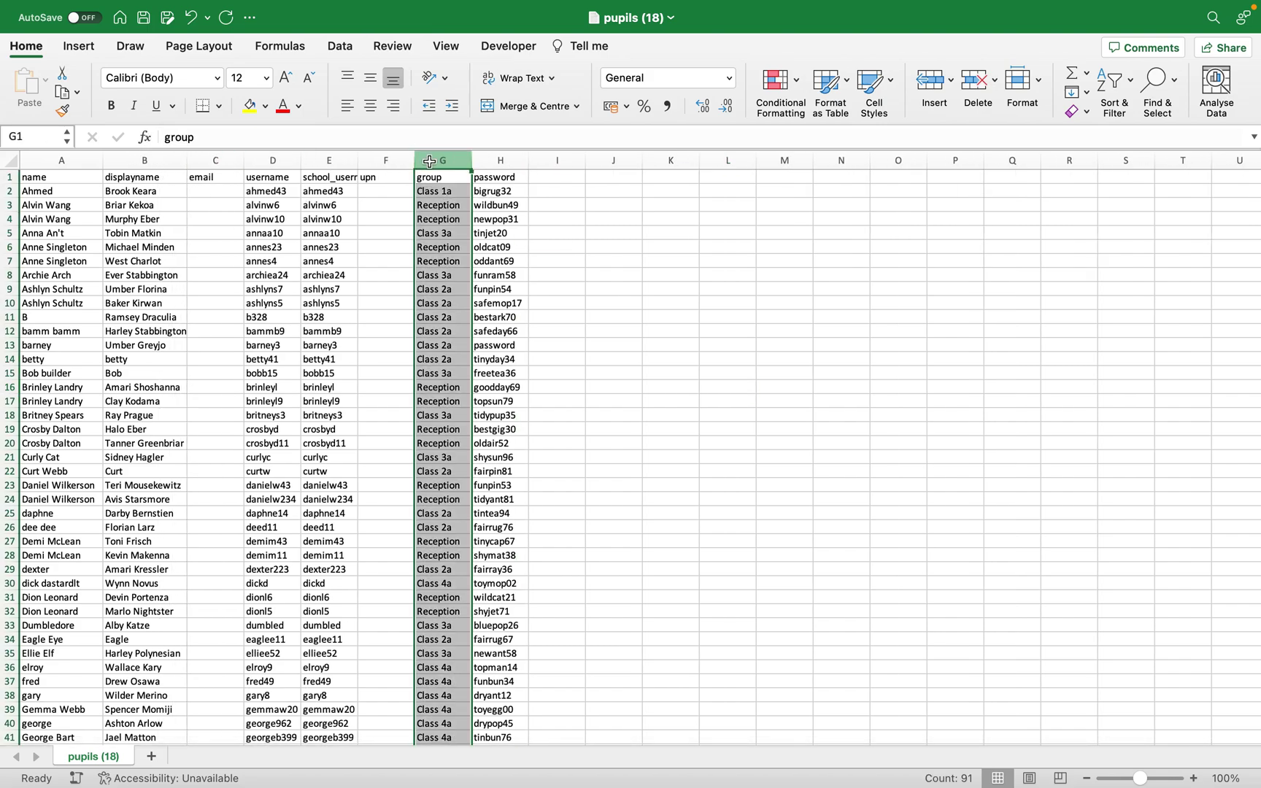
pyautogui.click(639, 287)
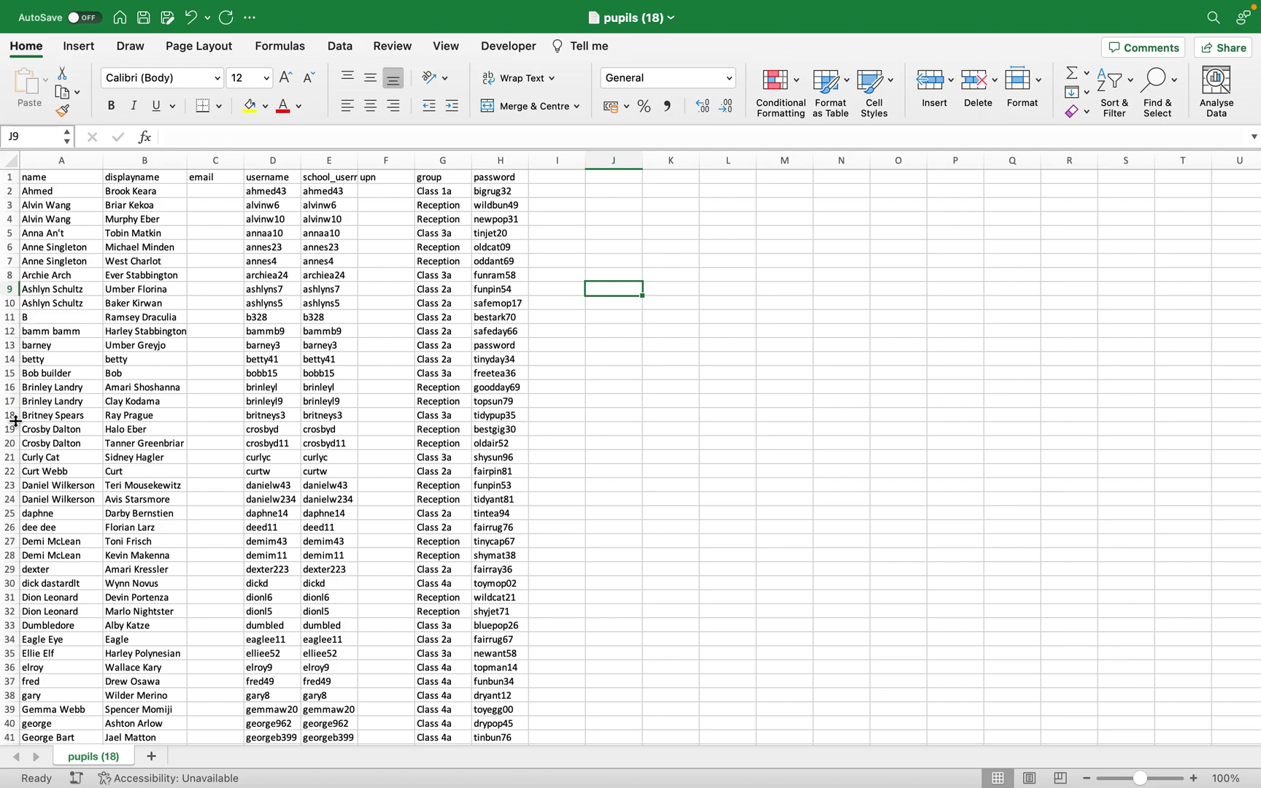
pyautogui.click(440, 319)
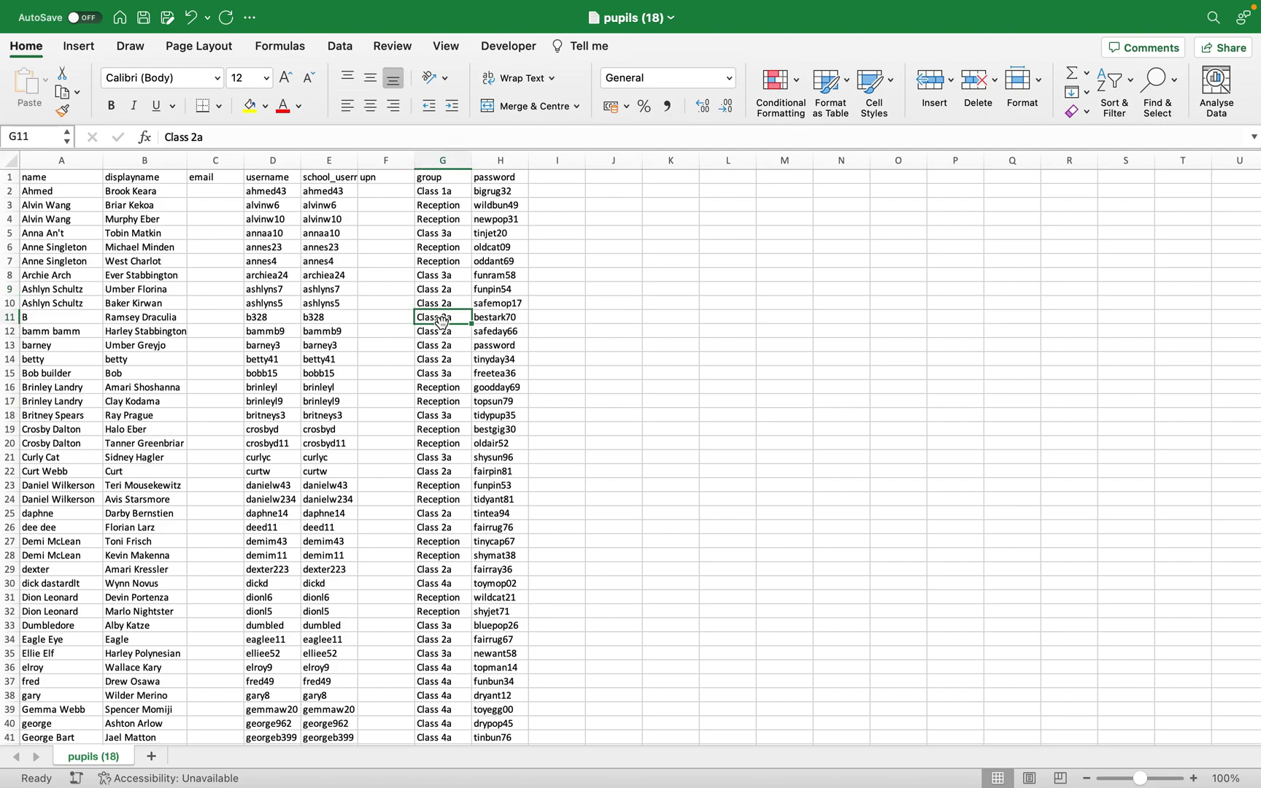
# - Select the group entries from G2 down to G91
pyautogui.click(447, 192)
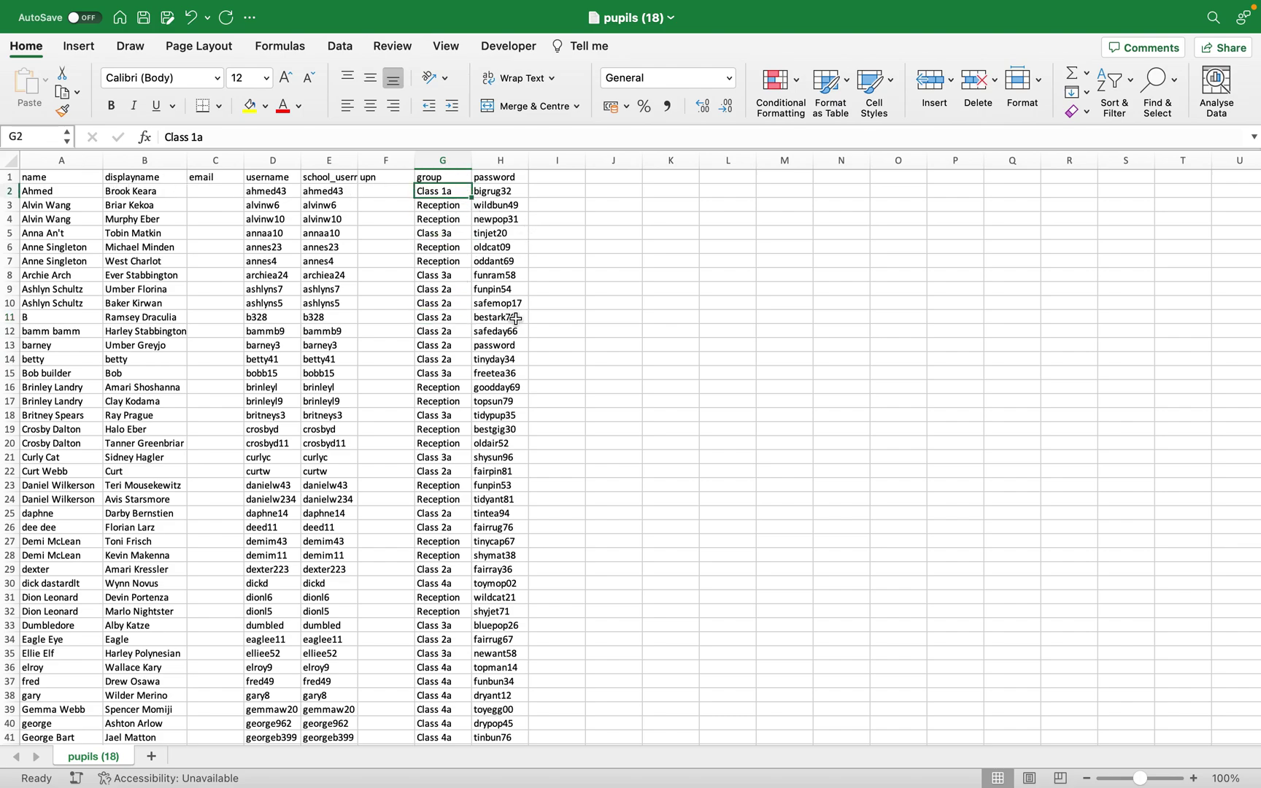
pyautogui.hotkey('shift', 'Down')
pyautogui.hotkey('shift', 'Down')
pyautogui.hotkey('shift', 'Down')
pyautogui.hotkey('shift', 'Down')
pyautogui.hotkey('shift', 'Down')
pyautogui.hotkey('shift', 'Down')
pyautogui.hotkey('shift', 'Down')
pyautogui.hotkey('shift', 'Down')
pyautogui.hotkey('shift', 'Down')
pyautogui.hotkey('shift', 'Down')
pyautogui.hotkey('shift', 'Down')
pyautogui.hotkey('shift', 'Down')
pyautogui.hotkey('shift', 'Down')
pyautogui.hotkey('shift', 'Down')
pyautogui.hotkey('shift', 'Down')
pyautogui.hotkey('shift', 'Down')
pyautogui.hotkey('shift', 'Down')
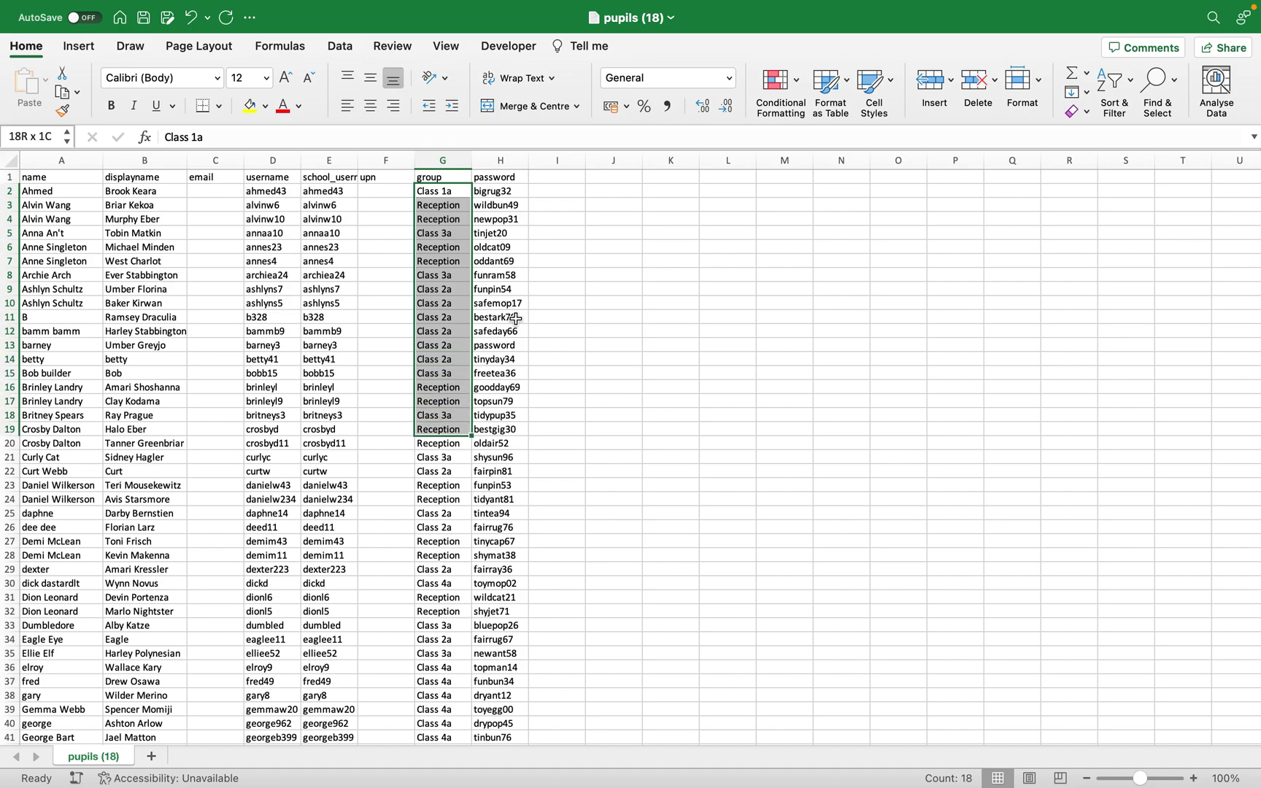
pyautogui.hotkey('shift', 'Down')
pyautogui.hotkey('shift', 'Down')
pyautogui.hotkey('shift', 'Down')
pyautogui.hotkey('shift', 'Down')
pyautogui.hotkey('shift', 'Down')
pyautogui.hotkey('shift', 'Down')
pyautogui.hotkey('shift', 'Down')
pyautogui.hotkey('shift', 'Down')
pyautogui.hotkey('shift', 'Down')
pyautogui.hotkey('shift', 'Down')
pyautogui.hotkey('shift', 'Down')
pyautogui.hotkey('shift', 'Down')
pyautogui.hotkey('shift', 'Down')
pyautogui.hotkey('shift', 'Down')
pyautogui.hotkey('shift', 'Down')
pyautogui.hotkey('shift', 'Down')
pyautogui.hotkey('shift', 'Down')
pyautogui.hotkey('shift', 'Down')
pyautogui.hotkey('shift', 'Down')
pyautogui.hotkey('shift', 'Down')
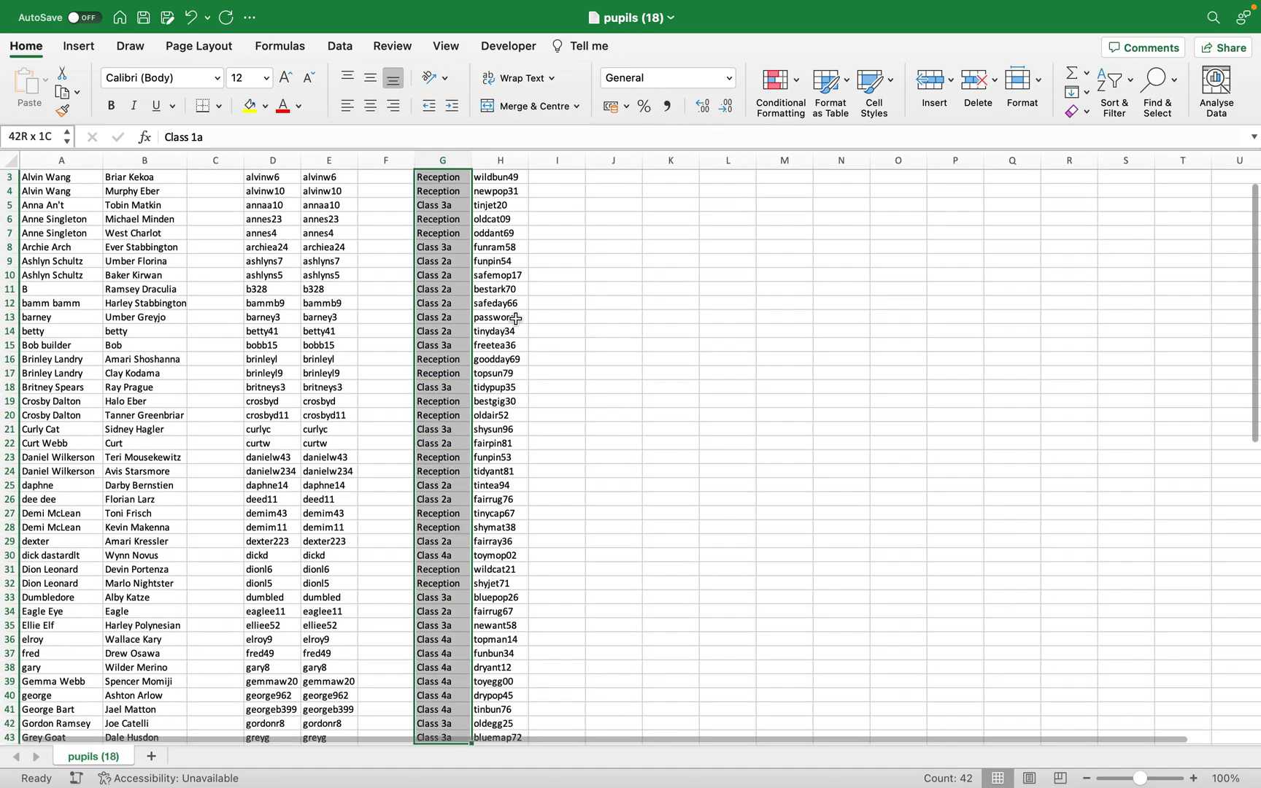
pyautogui.hotkey('shift', 'Down')
pyautogui.hotkey('shift', 'Down')
pyautogui.hotkey('shift', 'Down')
pyautogui.hotkey('shift', 'Down')
pyautogui.hotkey('shift', 'Down')
pyautogui.hotkey('shift', 'Down')
pyautogui.hotkey('shift', 'Down')
pyautogui.hotkey('shift', 'Down')
pyautogui.hotkey('shift', 'Down')
pyautogui.hotkey('shift', 'Down')
pyautogui.hotkey('shift', 'Down')
pyautogui.hotkey('shift', 'Down')
pyautogui.hotkey('shift', 'Down')
pyautogui.hotkey('shift', 'Down')
pyautogui.hotkey('shift', 'Down')
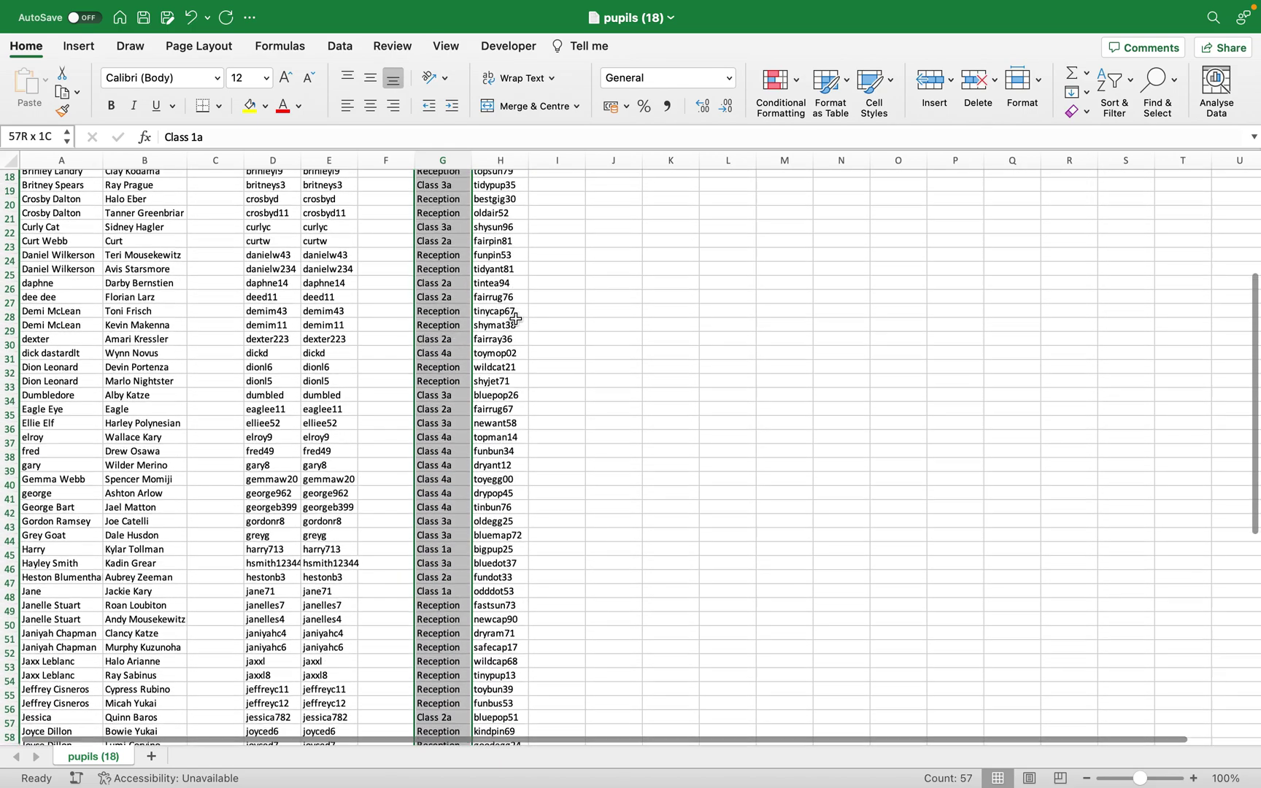
pyautogui.hotkey('shift', 'Down')
pyautogui.hotkey('shift', 'Down')
pyautogui.hotkey('shift', 'Down')
pyautogui.hotkey('shift', 'Down')
pyautogui.hotkey('shift', 'Down')
pyautogui.hotkey('shift', 'Down')
pyautogui.hotkey('shift', 'Down')
pyautogui.hotkey('shift', 'Down')
pyautogui.hotkey('shift', 'Down')
pyautogui.hotkey('shift', 'Down')
pyautogui.hotkey('shift', 'Down')
pyautogui.hotkey('shift', 'Down')
pyautogui.hotkey('shift', 'Down')
pyautogui.hotkey('shift', 'Down')
pyautogui.hotkey('shift', 'Down')
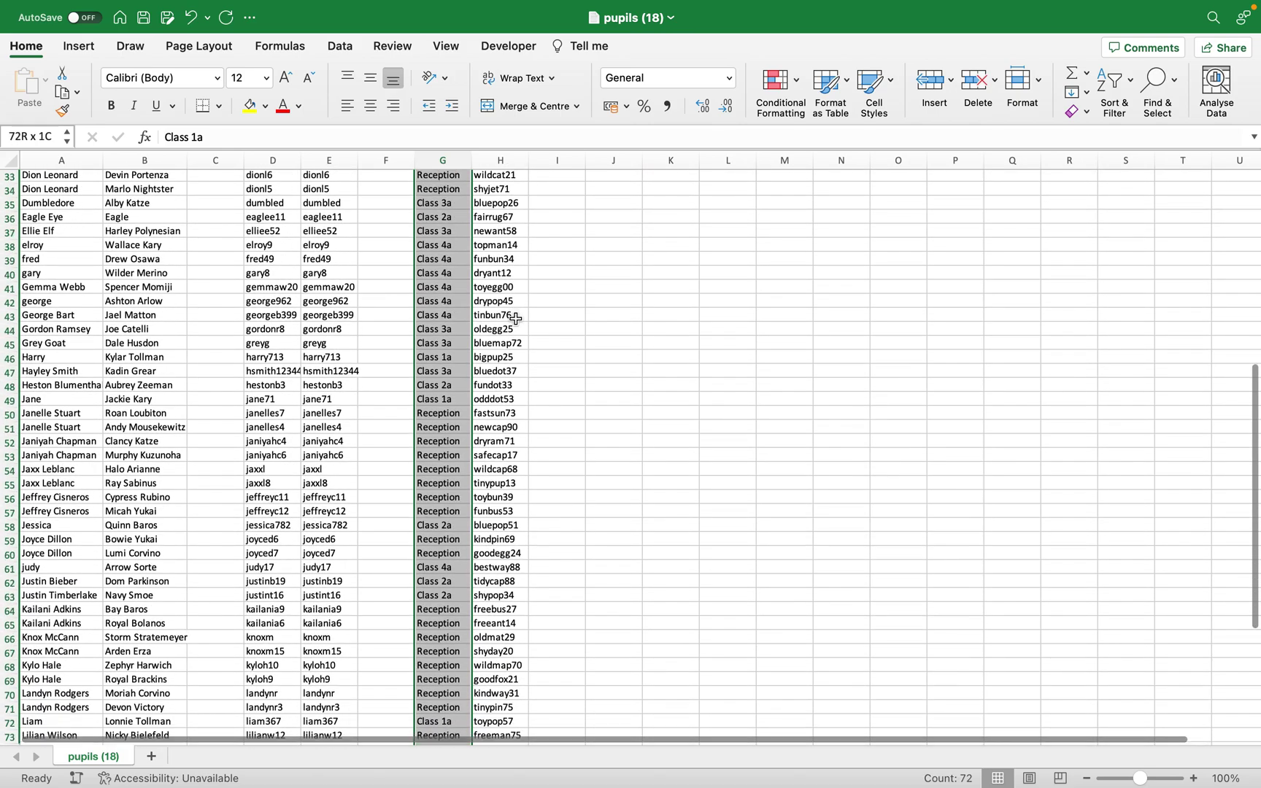
pyautogui.hotkey('shift', 'Down')
pyautogui.hotkey('shift', 'Down')
pyautogui.hotkey('shift', 'Down')
pyautogui.hotkey('shift', 'Down')
pyautogui.hotkey('shift', 'Down')
pyautogui.hotkey('shift', 'Down')
pyautogui.hotkey('shift', 'Down')
pyautogui.hotkey('shift', 'Down')
pyautogui.hotkey('shift', 'Down')
pyautogui.hotkey('shift', 'Down')
pyautogui.hotkey('shift', 'Down')
pyautogui.hotkey('shift', 'Down')
pyautogui.hotkey('shift', 'Down')
pyautogui.hotkey('shift', 'Down')
pyautogui.hotkey('shift', 'Down')
pyautogui.hotkey('shift', 'Down')
pyautogui.hotkey('shift', 'Down')
pyautogui.hotkey('shift', 'Down')
pyautogui.hotkey('shift', 'Down')
pyautogui.hotkey('shift', 'Down')
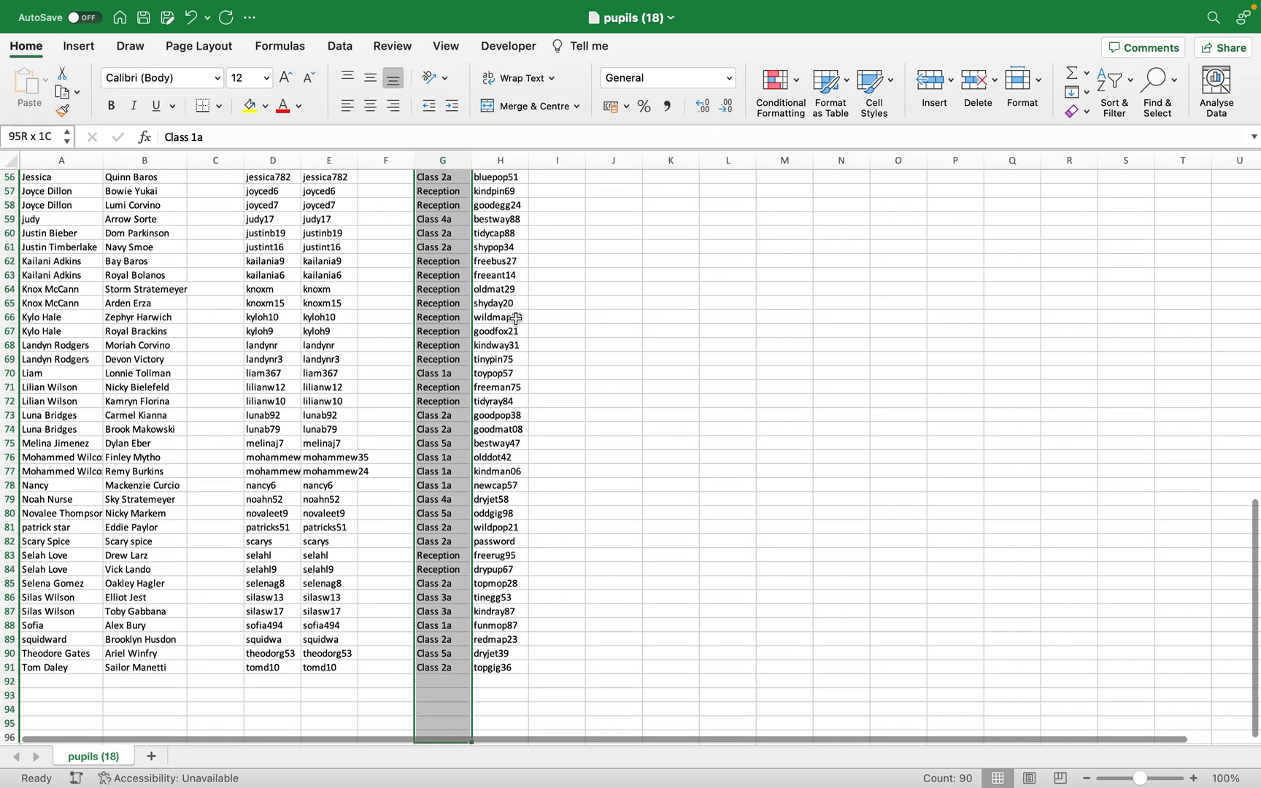
pyautogui.hotkey('shift', 'Up')
pyautogui.hotkey('shift', 'Up')
pyautogui.hotkey('shift', 'Up')
pyautogui.hotkey('shift', 'Up')
pyautogui.hotkey('shift', 'Up')
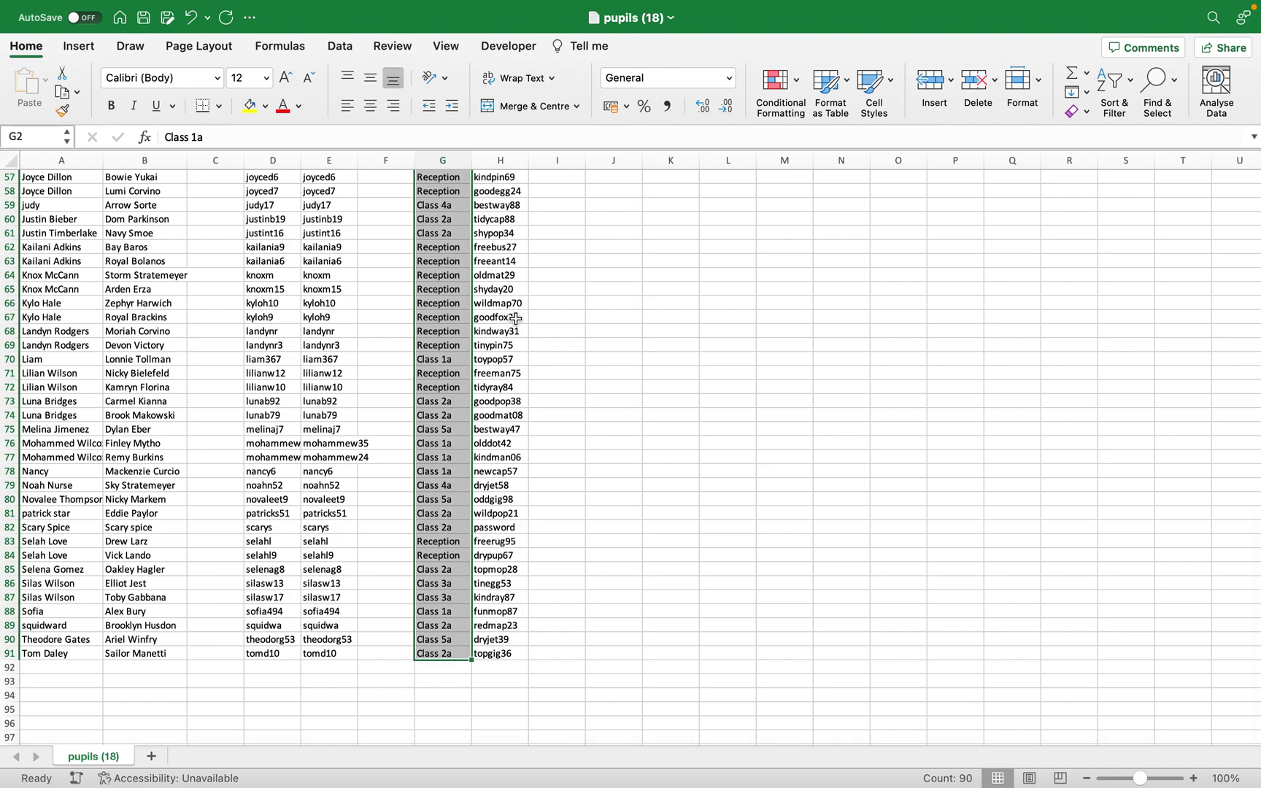
# - Sort the rows ascending by group, expanding the selection, so Class 1a pupils come first
pyautogui.click(1120, 91)
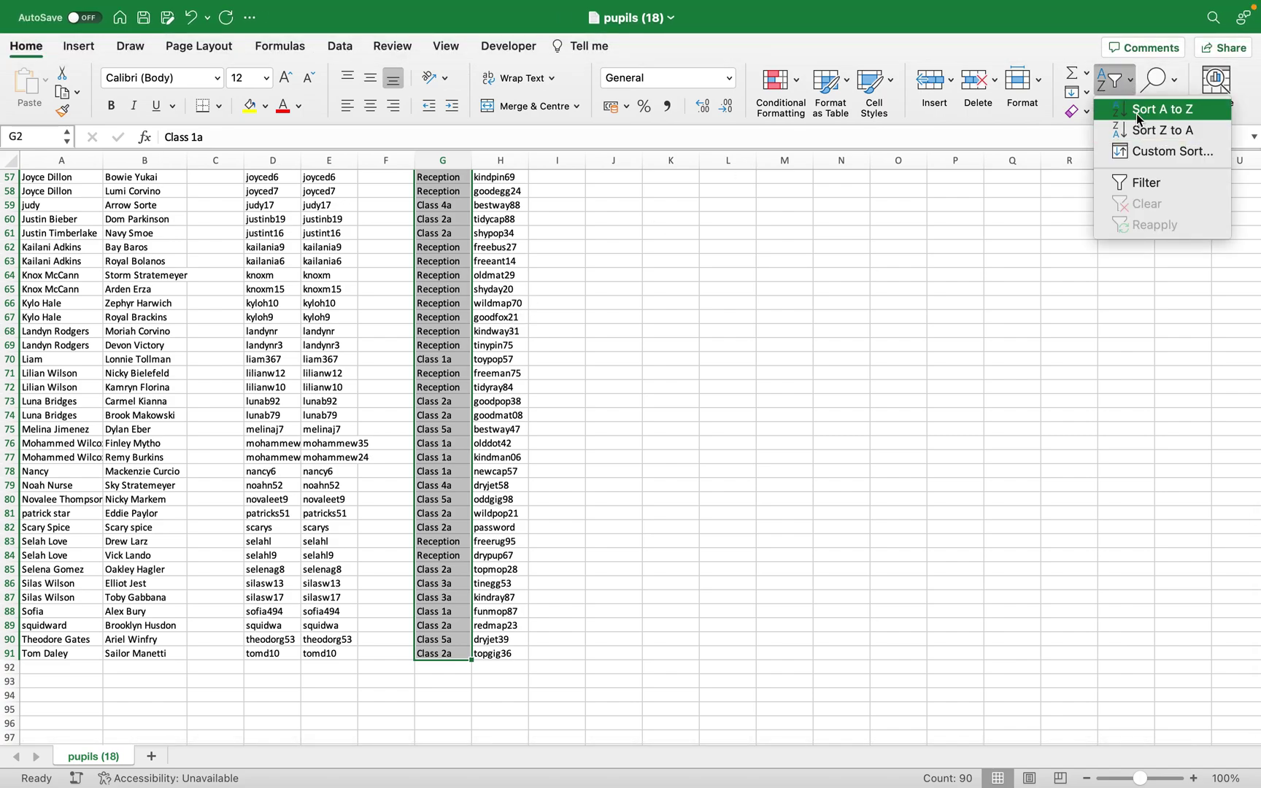
pyautogui.click(1136, 111)
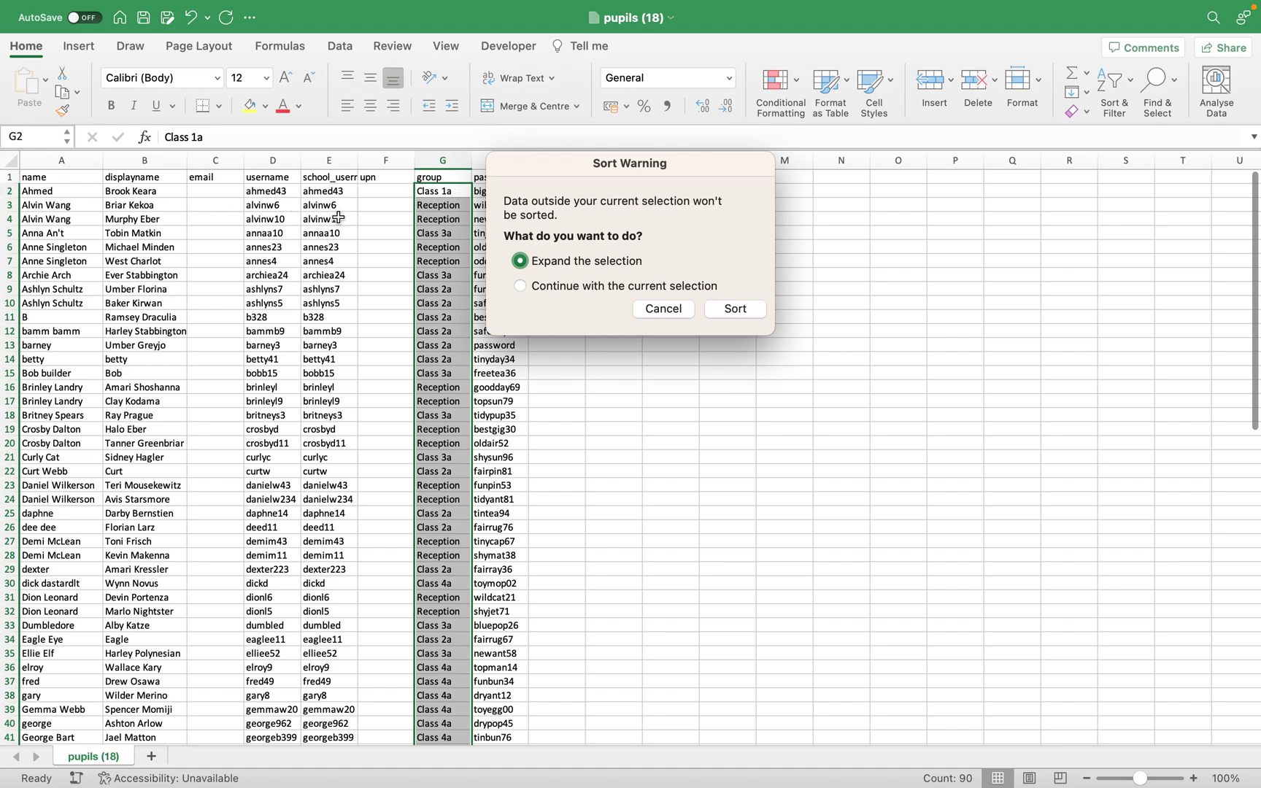
pyautogui.click(736, 309)
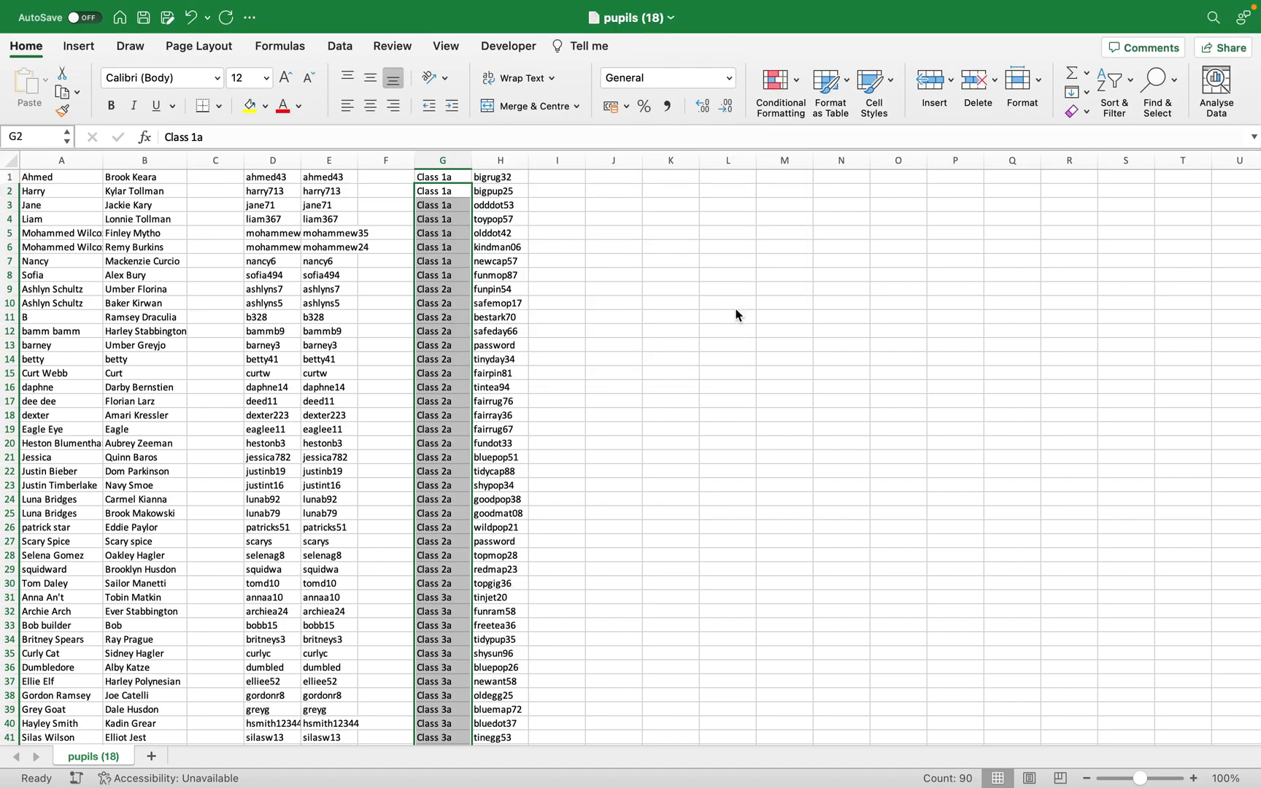
pyautogui.click(670, 317)
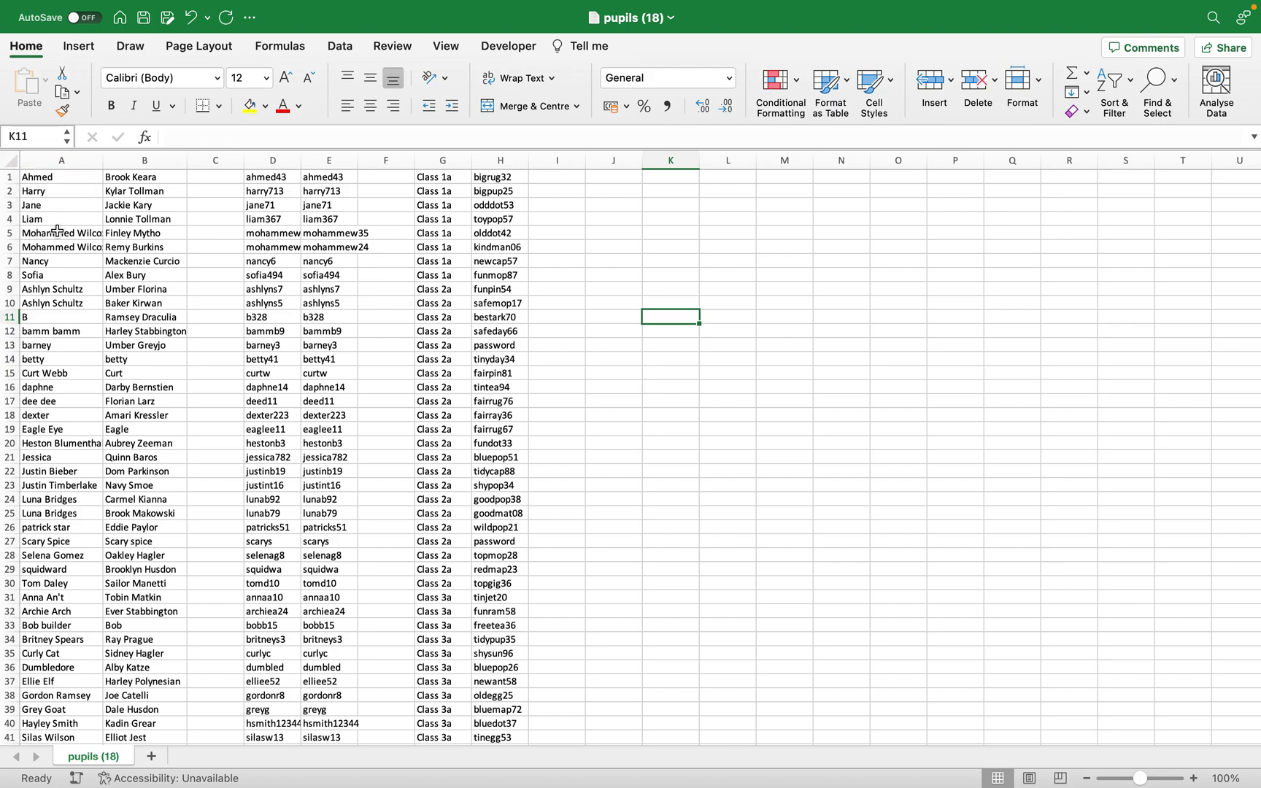
# - Change the groups in cells G1 and G2 to Class 2a
pyautogui.click(434, 189)
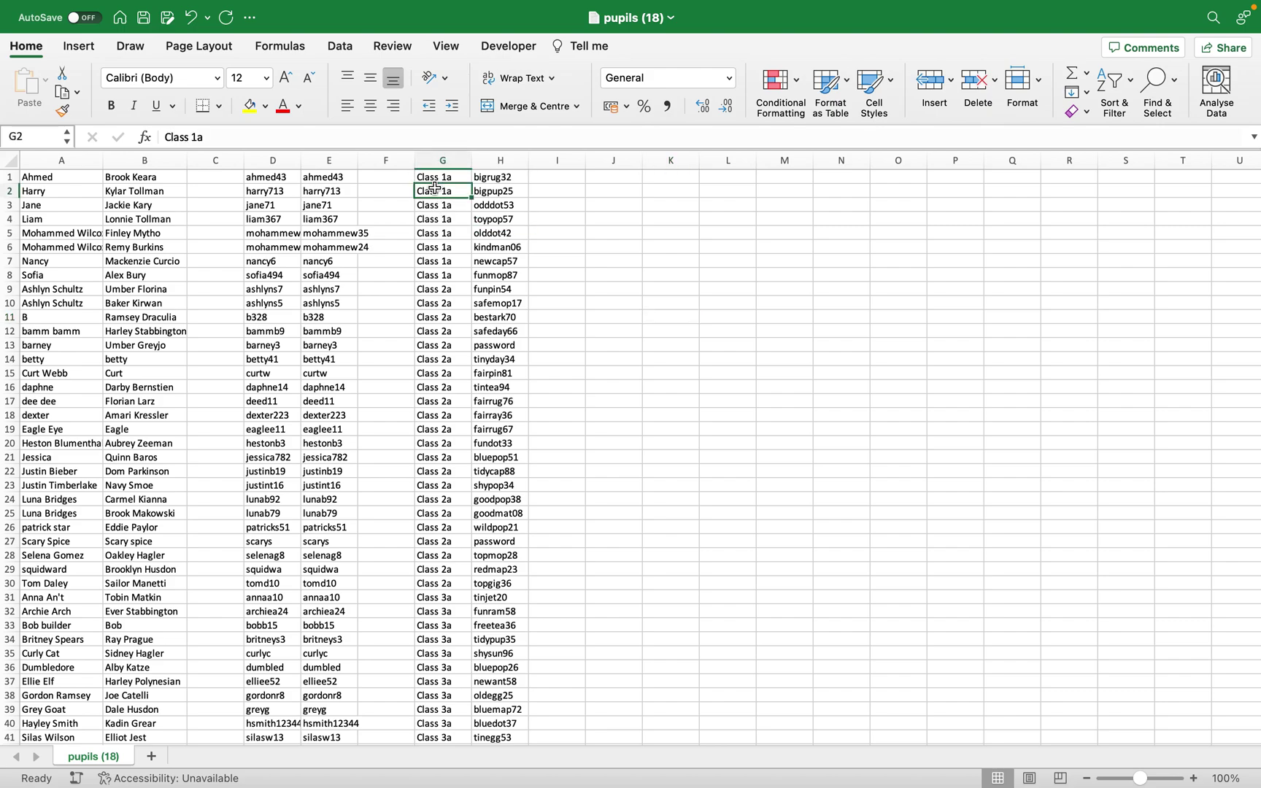
pyautogui.click(433, 178)
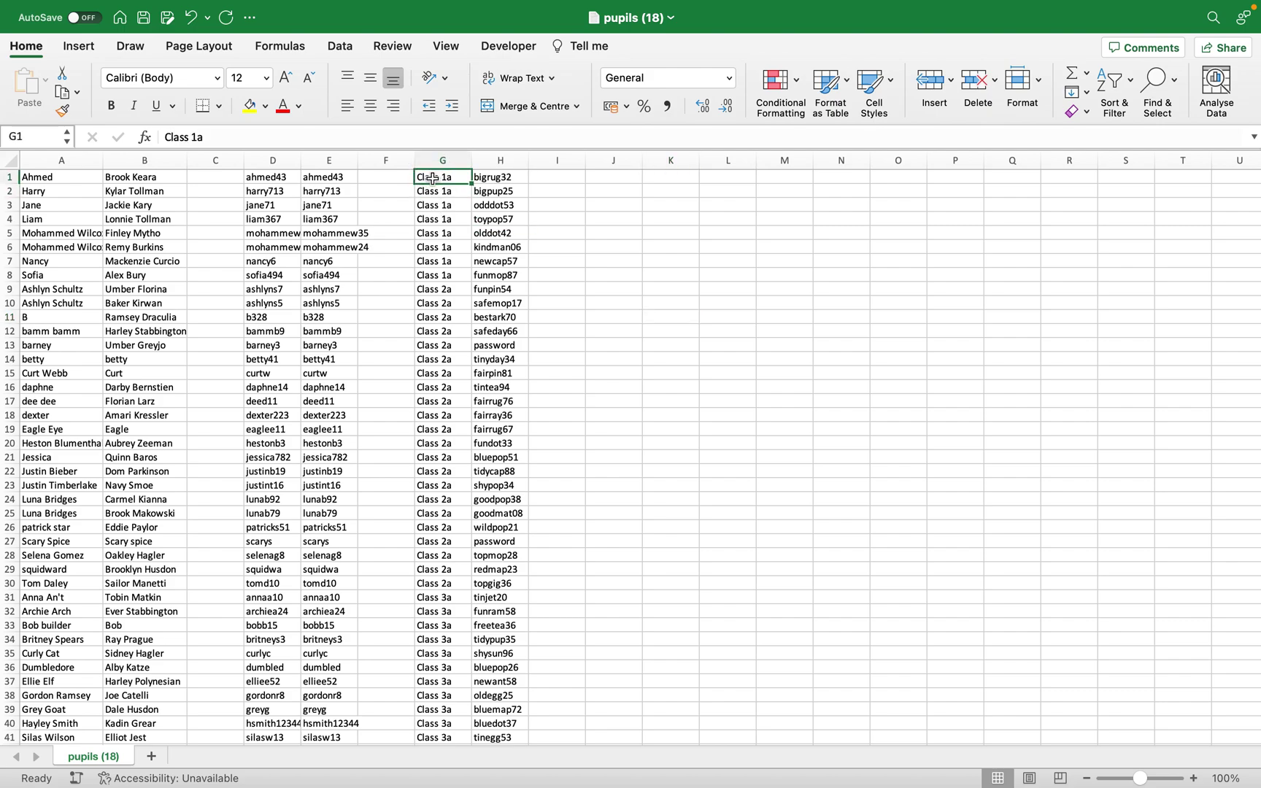
pyautogui.doubleClick(442, 177)
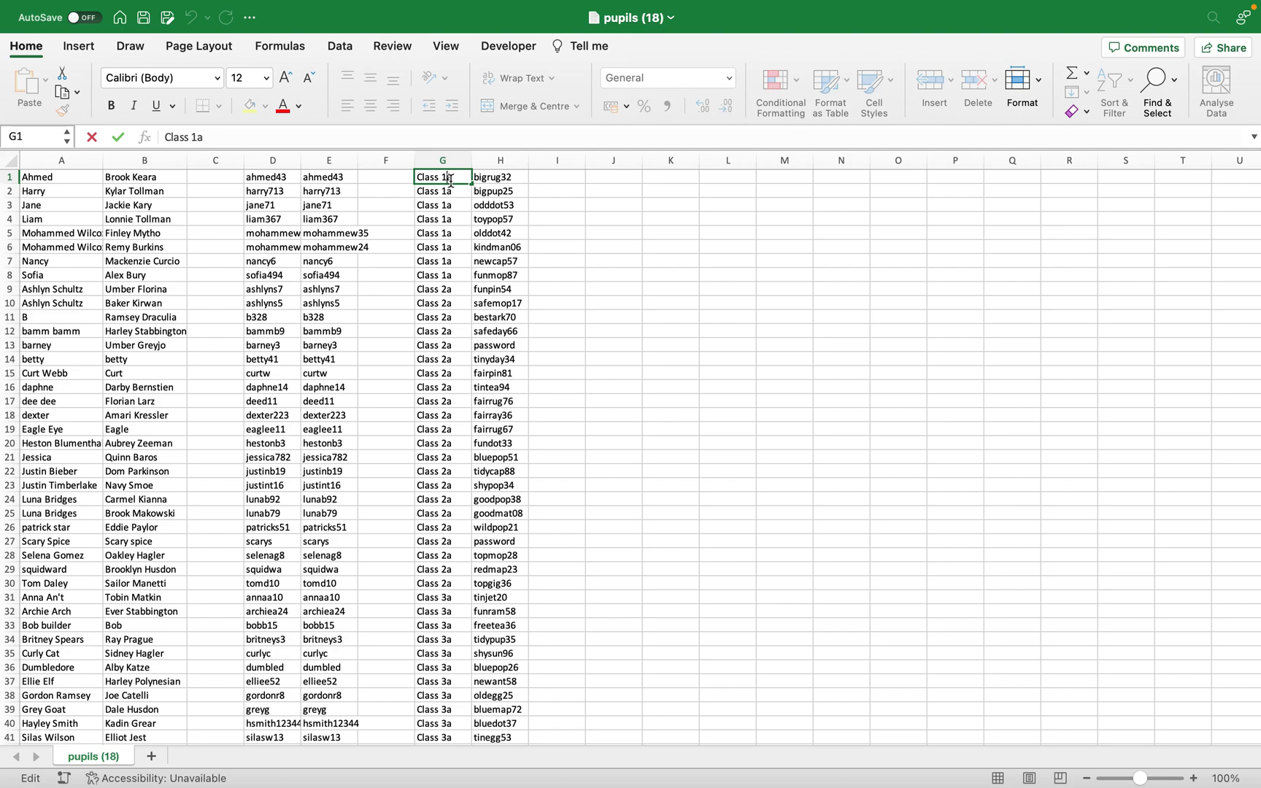
pyautogui.press('BackSpace')
pyautogui.write('2')
pyautogui.moveTo(450, 177); pyautogui.dragTo(417, 176)
pyautogui.click(443, 193)
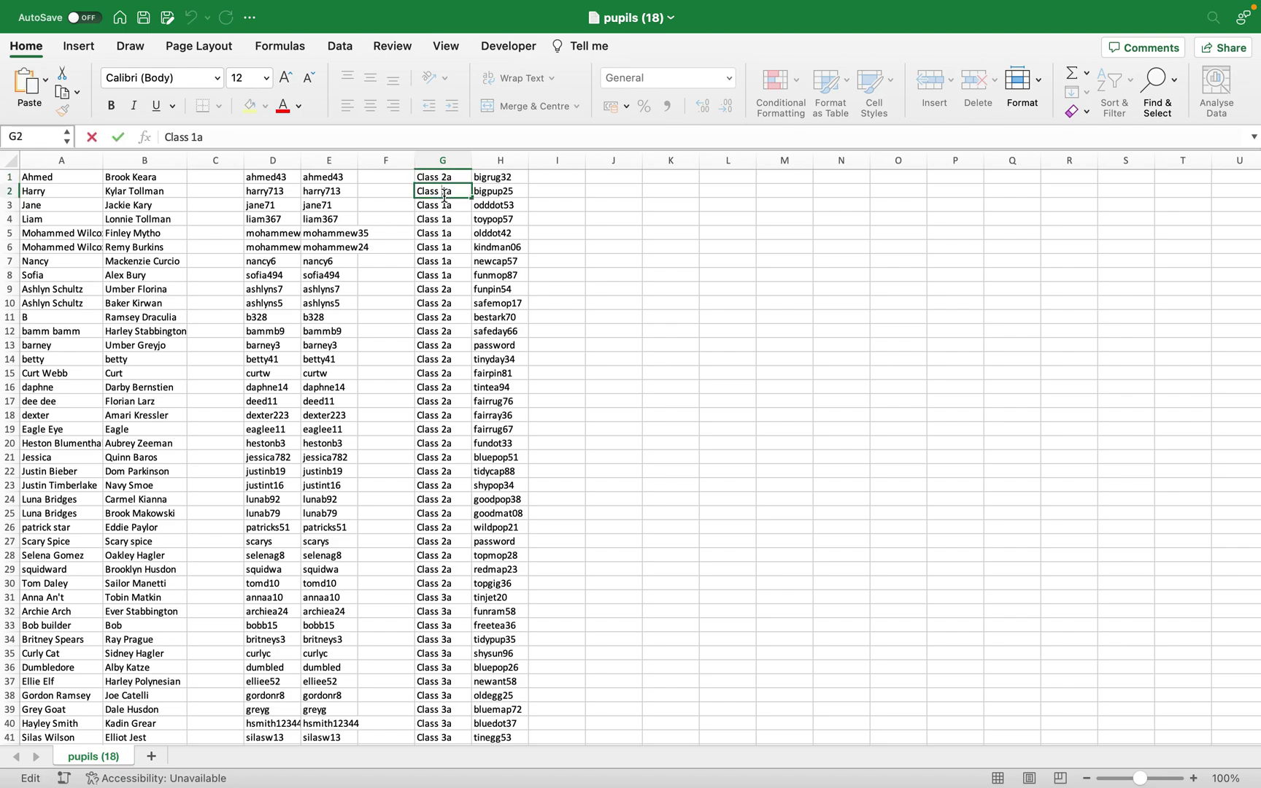
pyautogui.moveTo(456, 194); pyautogui.dragTo(413, 189)
pyautogui.write('Class 2a')
pyautogui.press('Return')
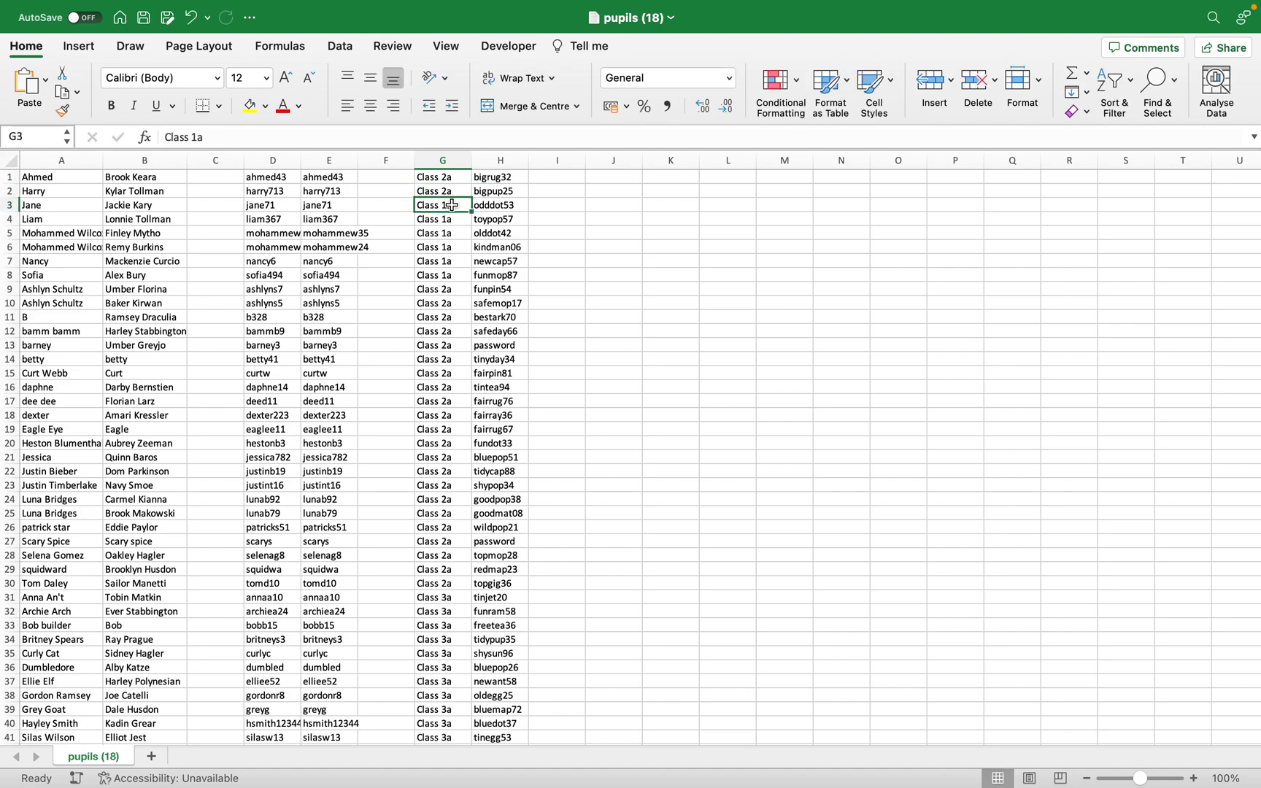
# - Change cell G3's group to Class 2b and save pupils (18) as CSV
pyautogui.doubleClick(451, 205)
pyautogui.press('BackSpace')
pyautogui.press('BackSpace')
pyautogui.write('2b')
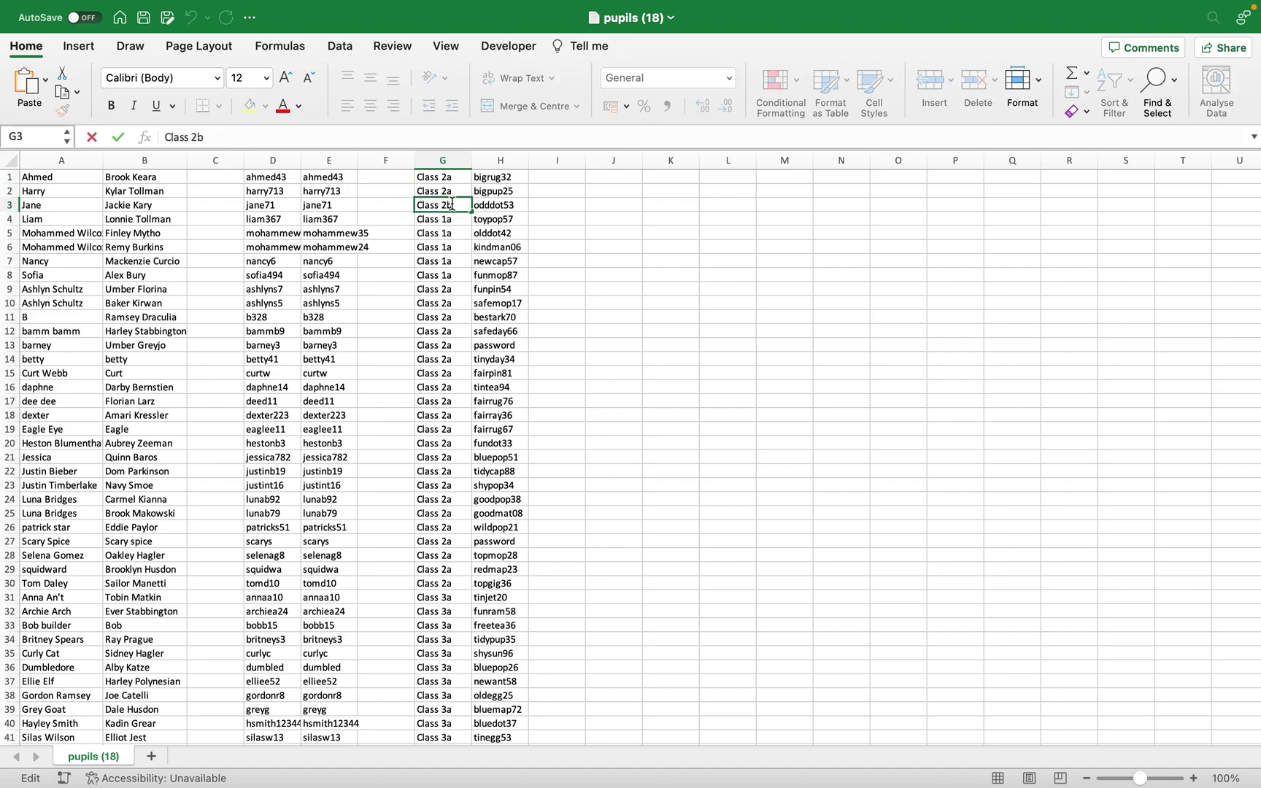
pyautogui.press('Return')
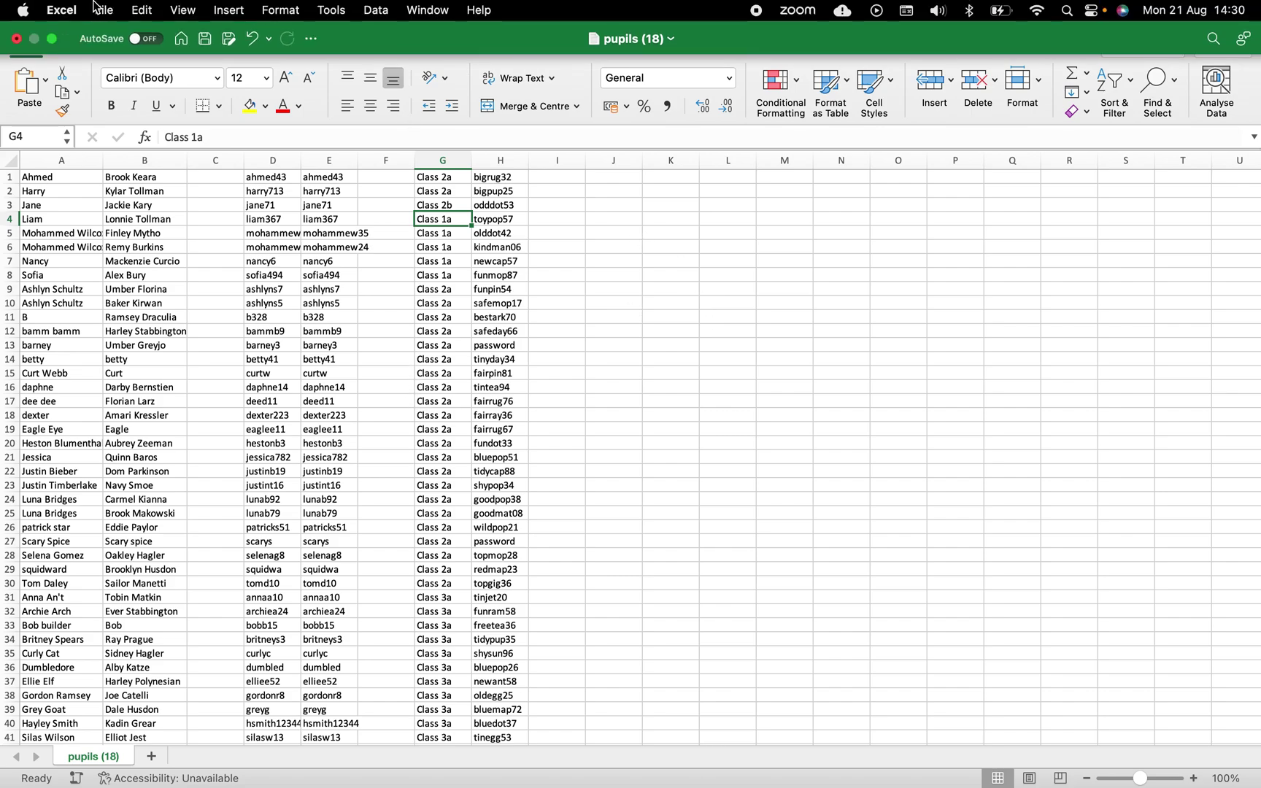
pyautogui.click(104, 10)
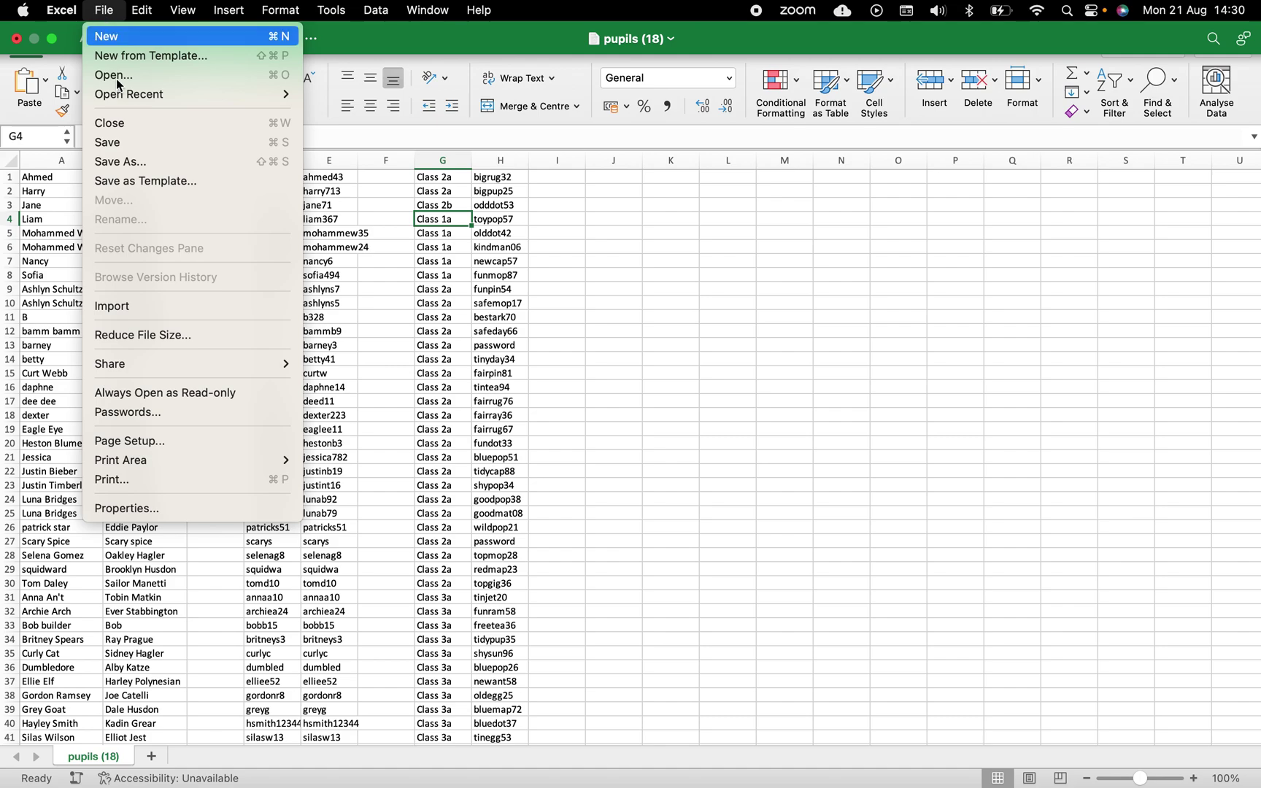
pyautogui.click(132, 141)
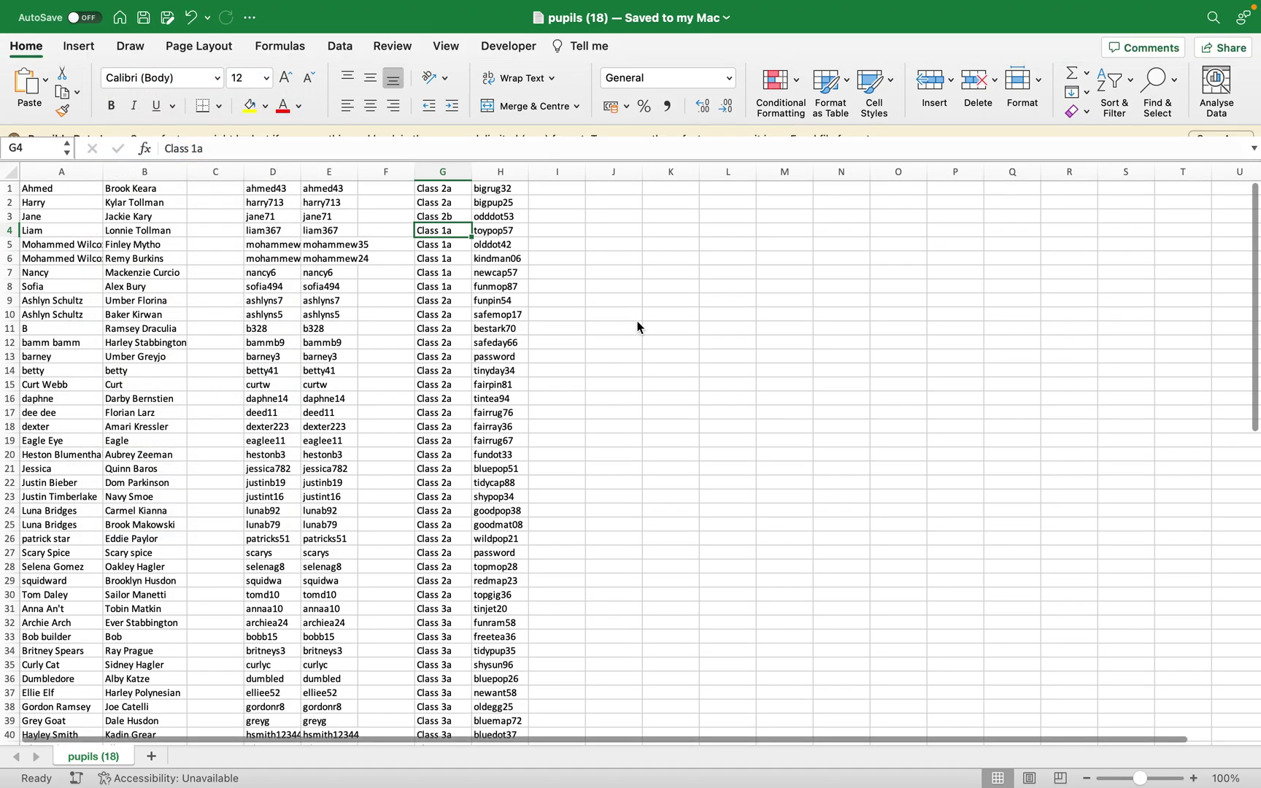
pyautogui.moveTo(861, 765)
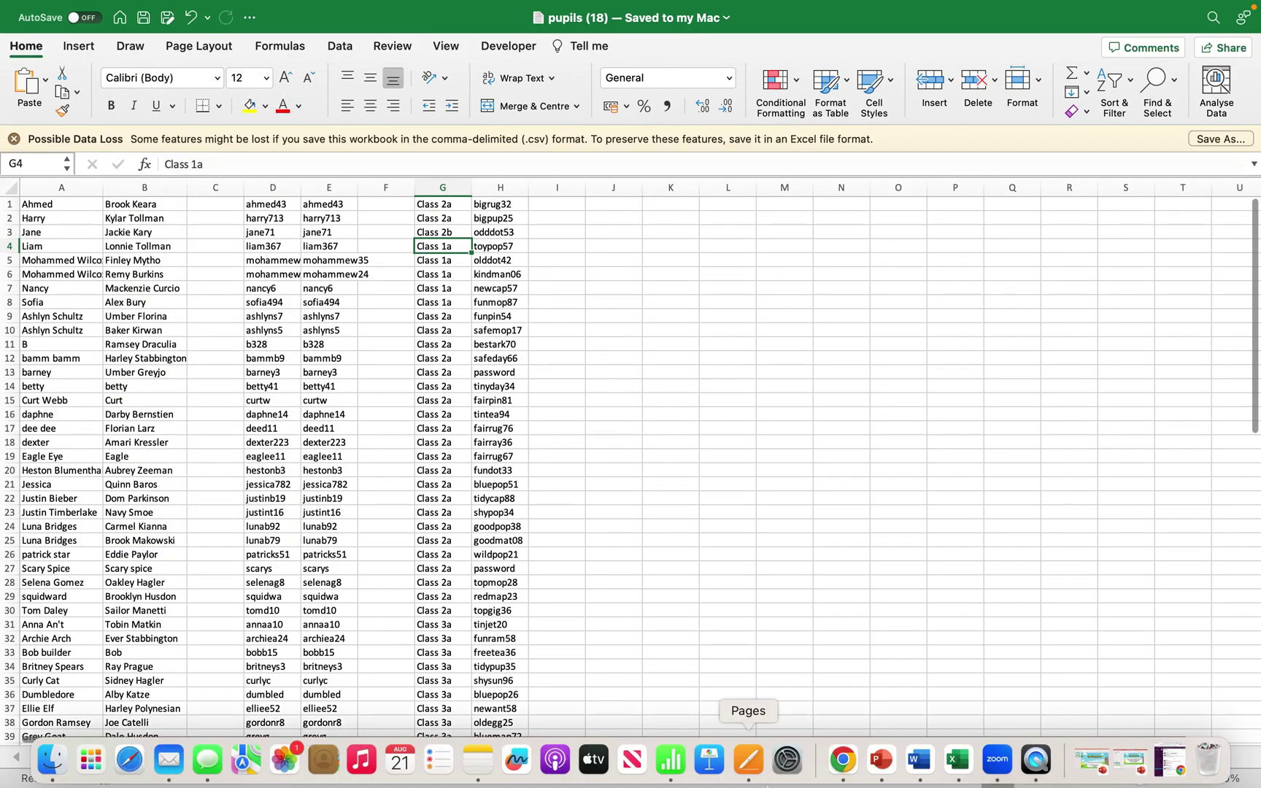
# - Back in Chrome, upload pupils (18).csv from Downloads via the 'Drop files here to upload' area
pyautogui.click(844, 775)
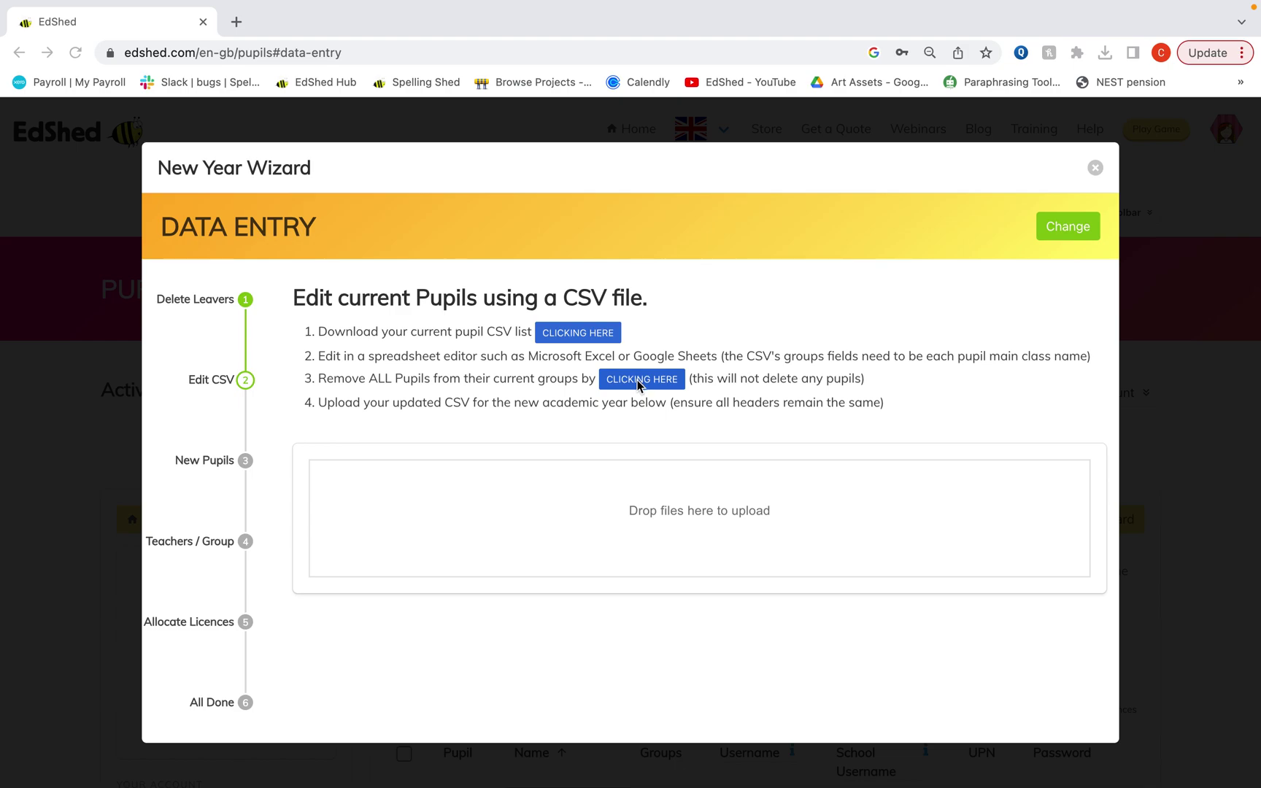
pyautogui.click(575, 690)
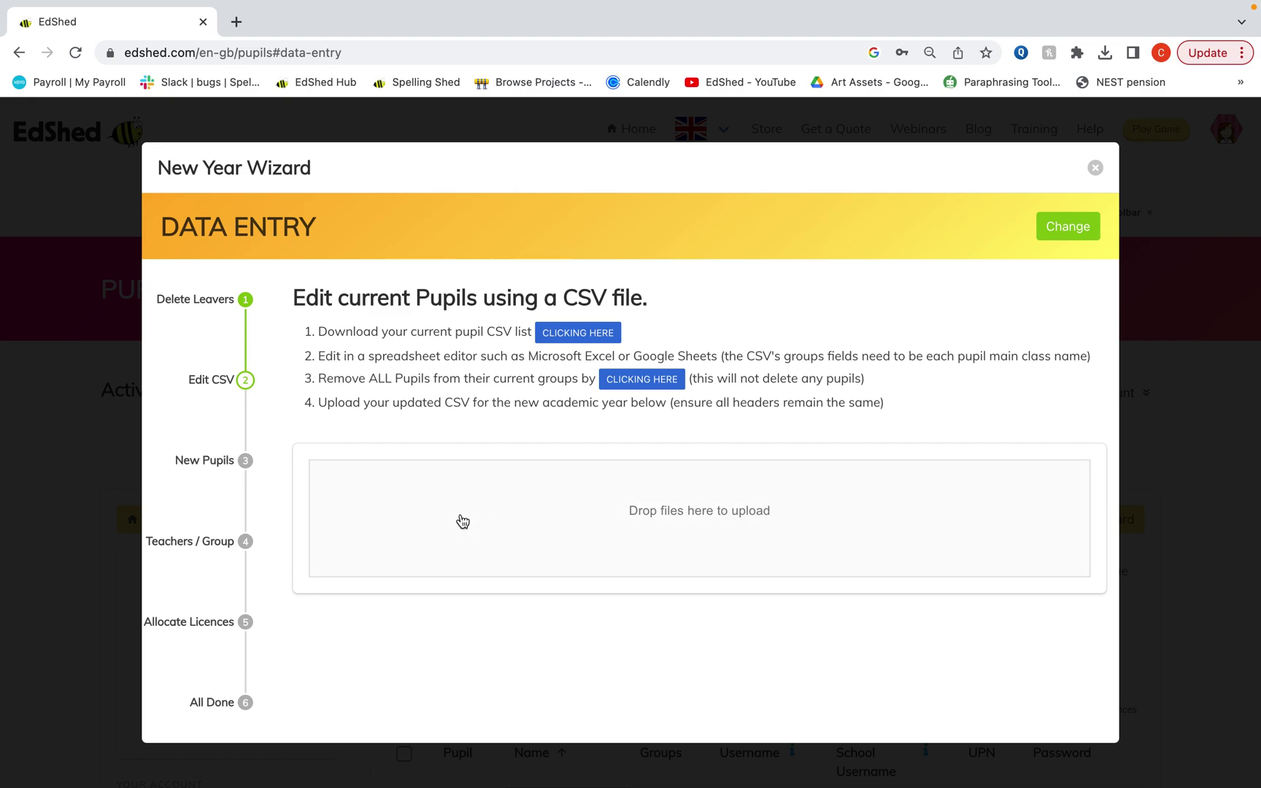
pyautogui.click(642, 526)
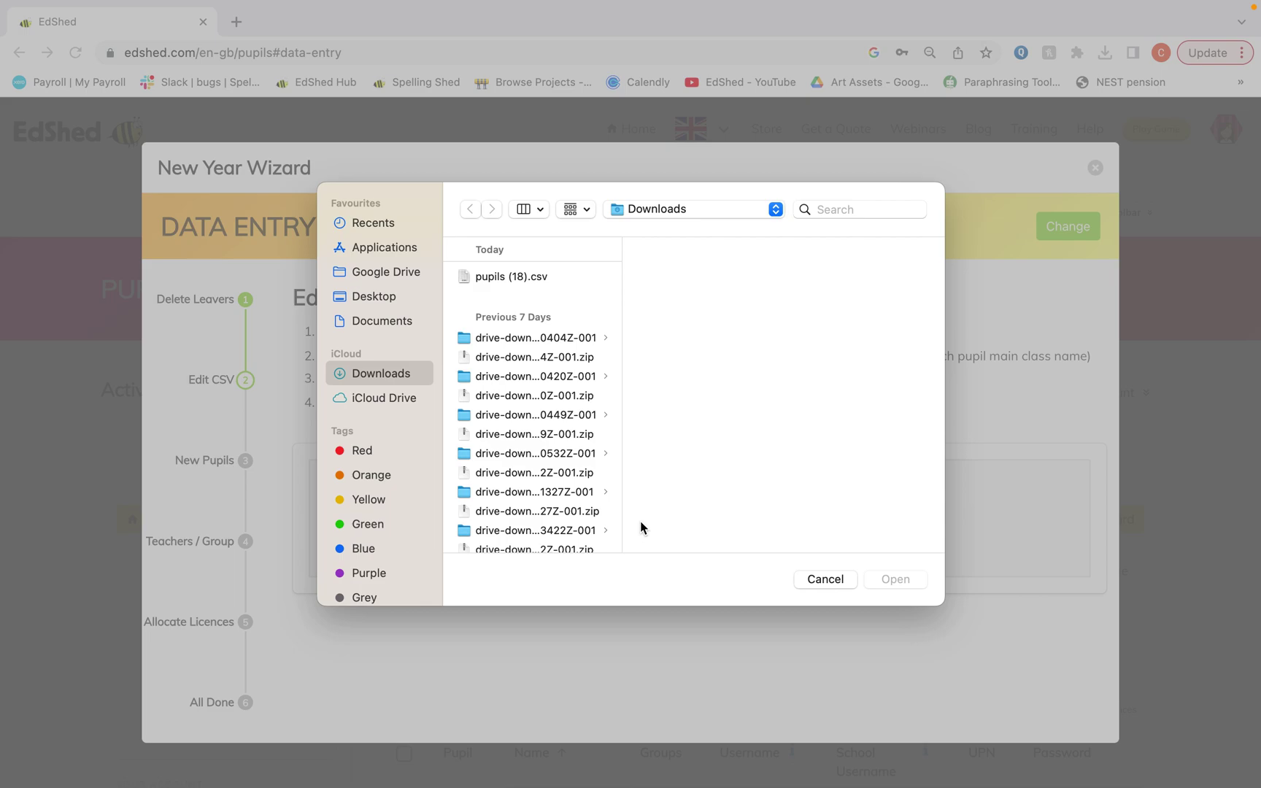
pyautogui.doubleClick(488, 277)
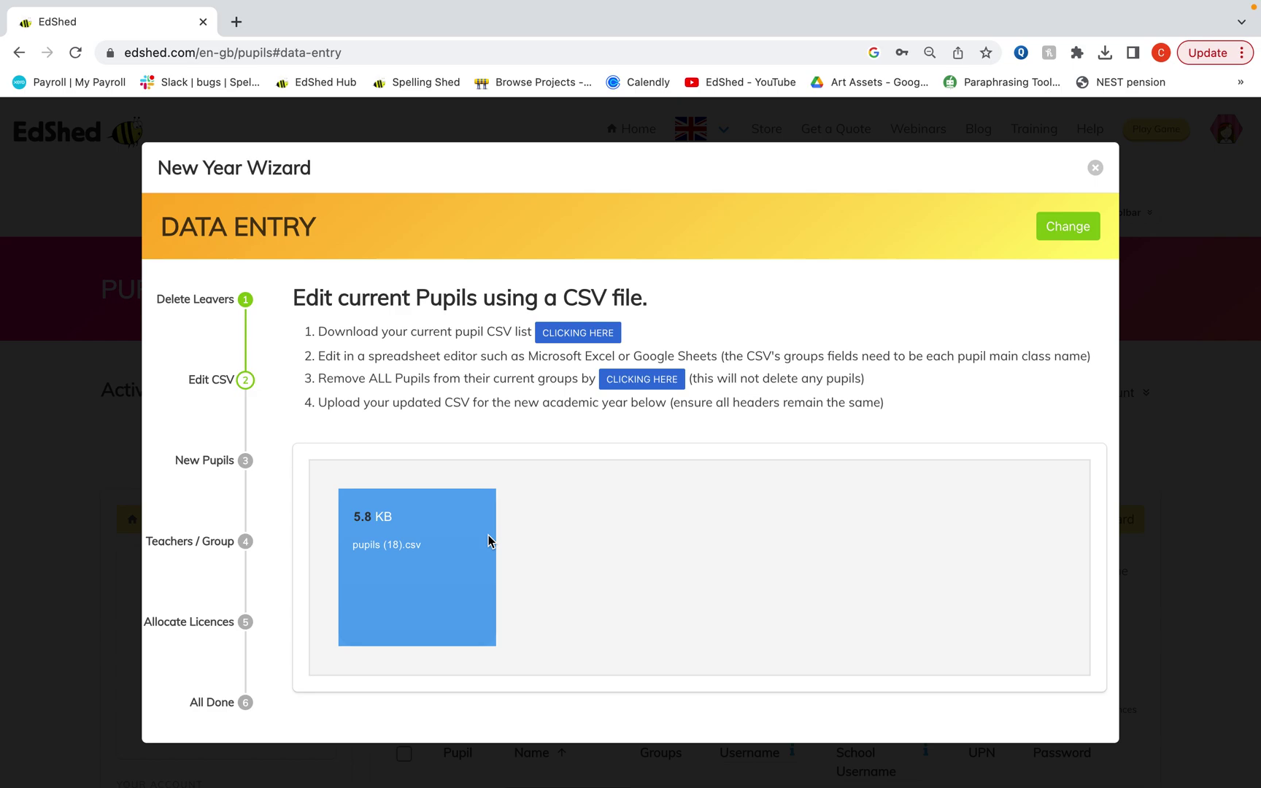
pyautogui.scroll(-2, 493, 543)
# - Advance the wizard to Add new Pupils and return to it after checking the sample pupildata (17) CSV
pyautogui.click(1081, 726)
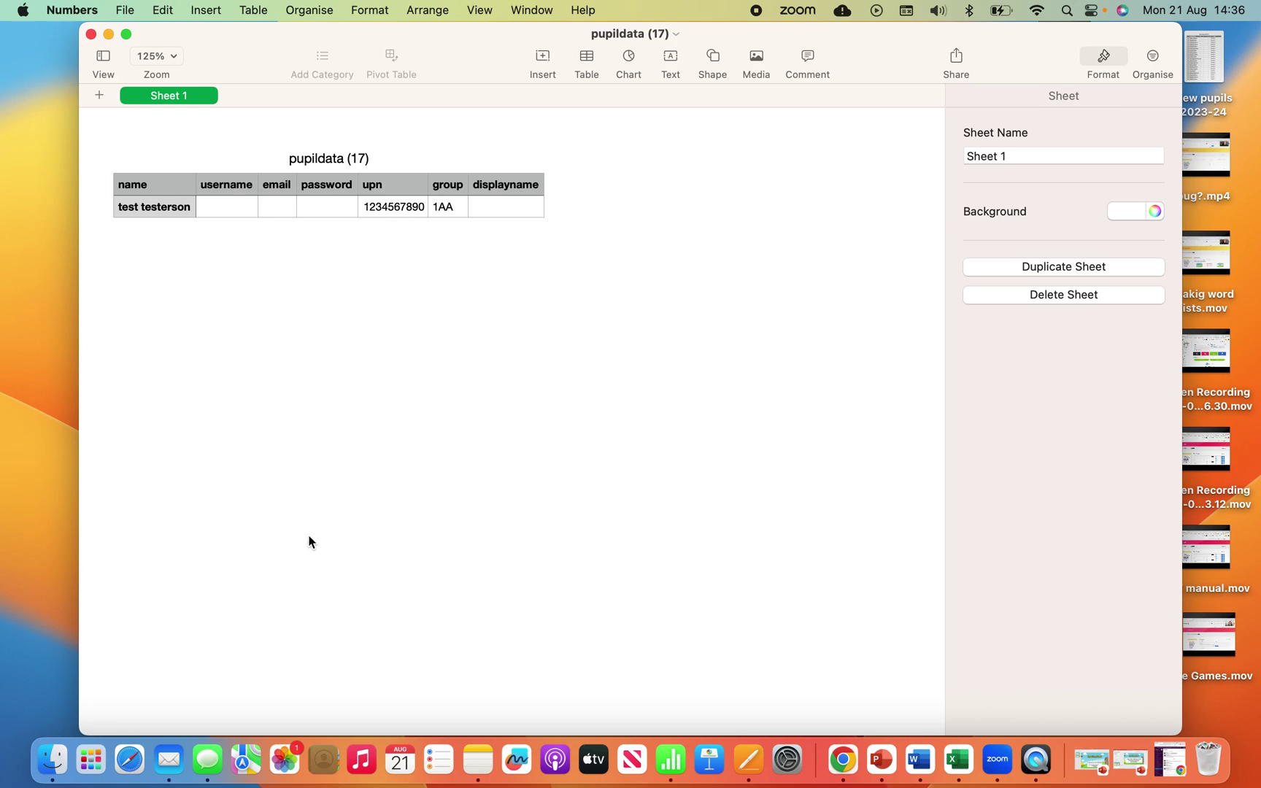
pyautogui.click(844, 760)
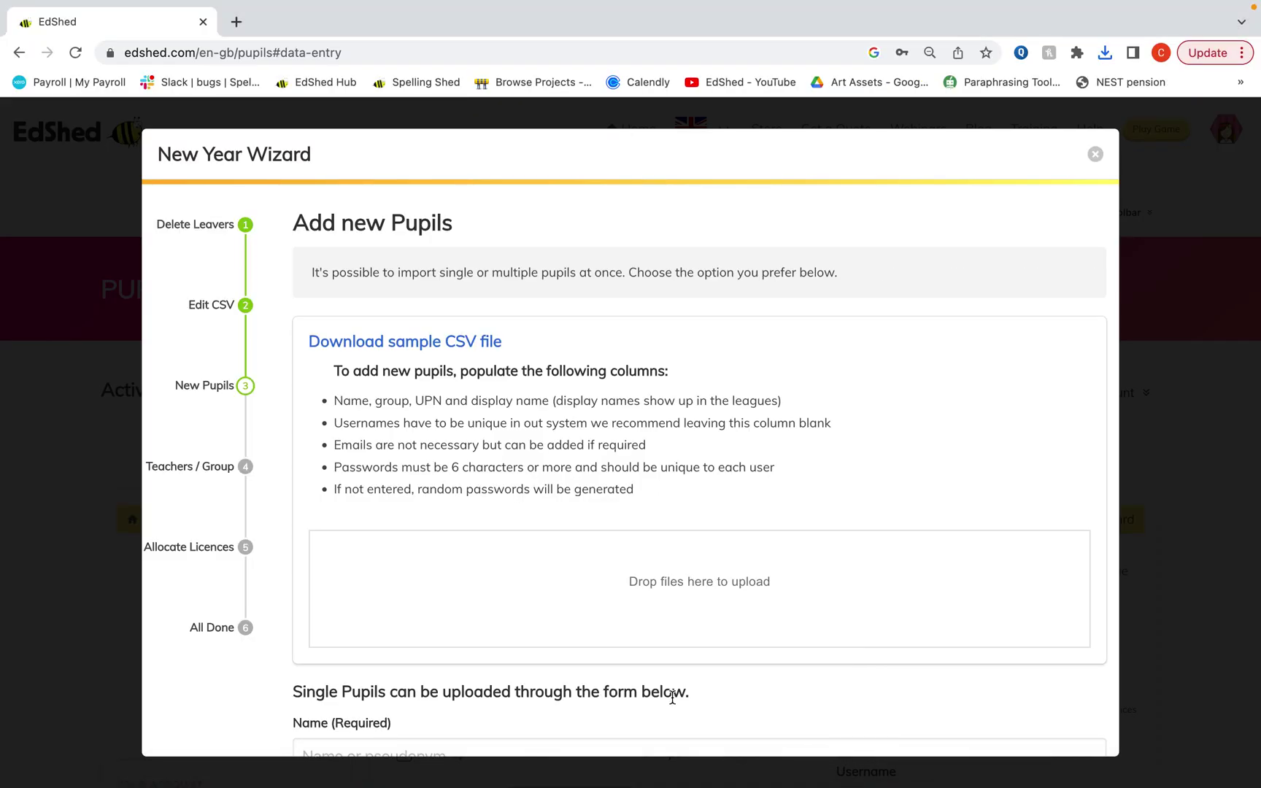
# - Upload New pupils 2023-24.csv from the Desktop, then go to the Teachers / Group step
pyautogui.click(666, 588)
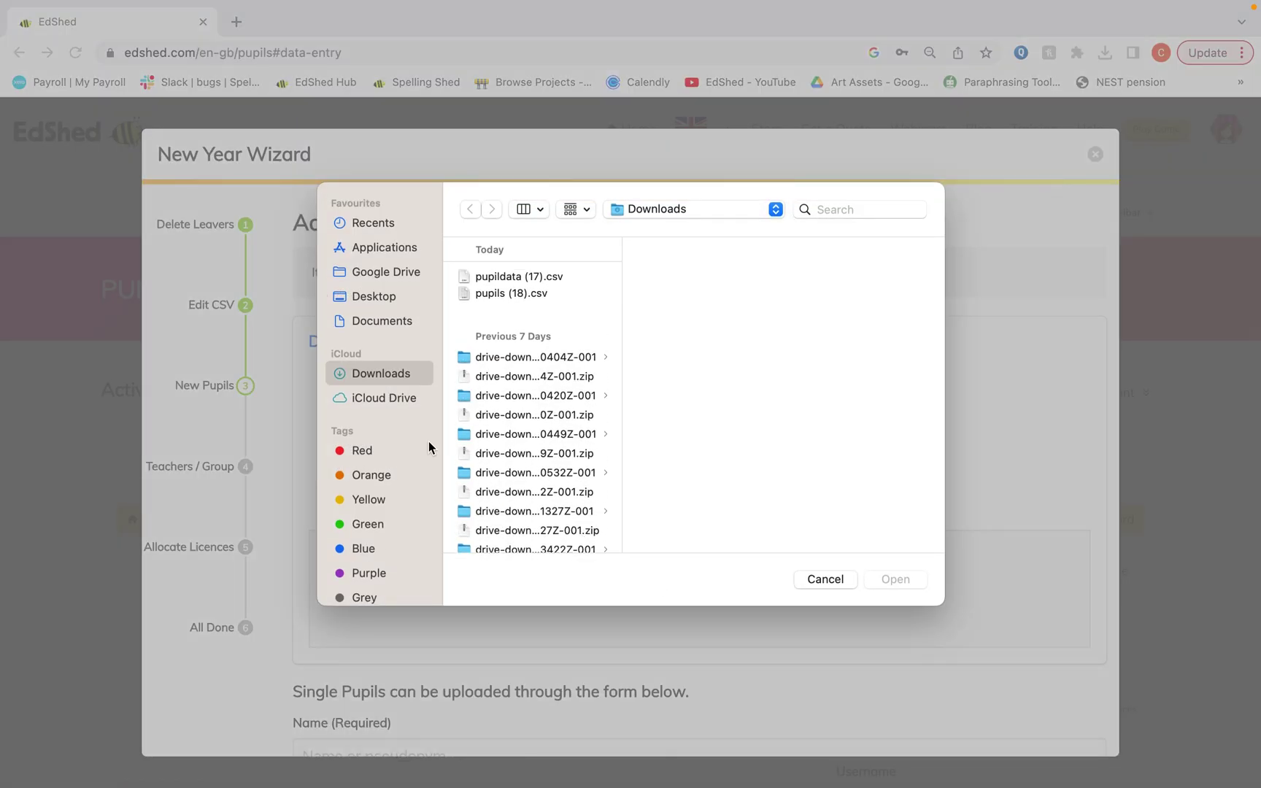
pyautogui.click(381, 298)
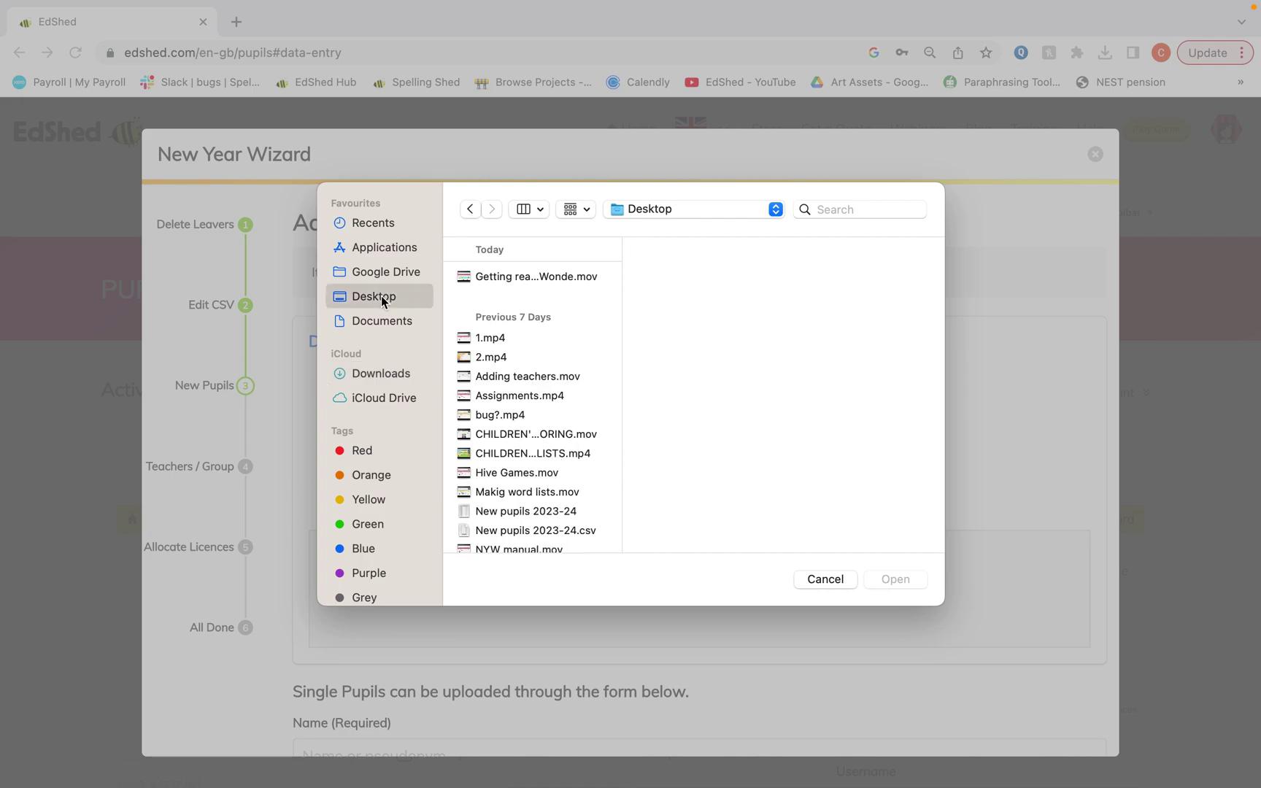
pyautogui.scroll(-5, 518, 464)
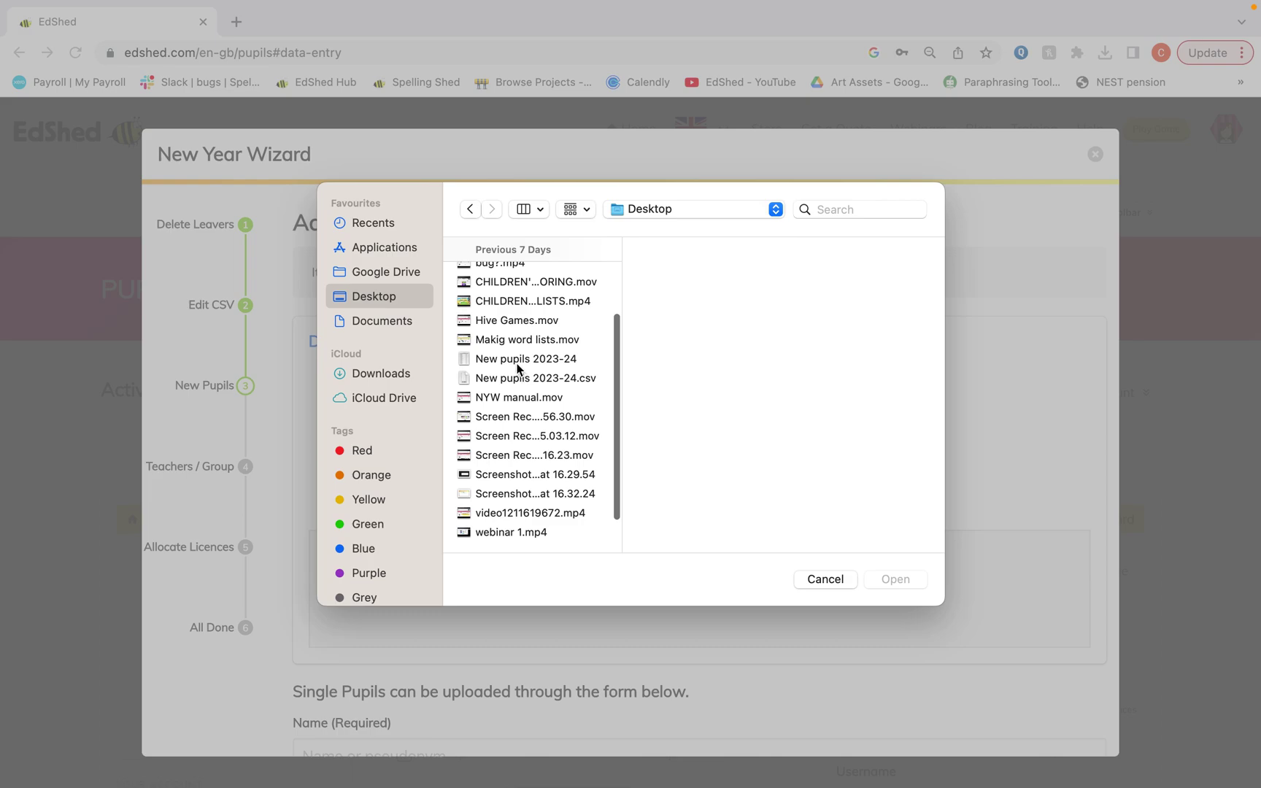
pyautogui.click(517, 362)
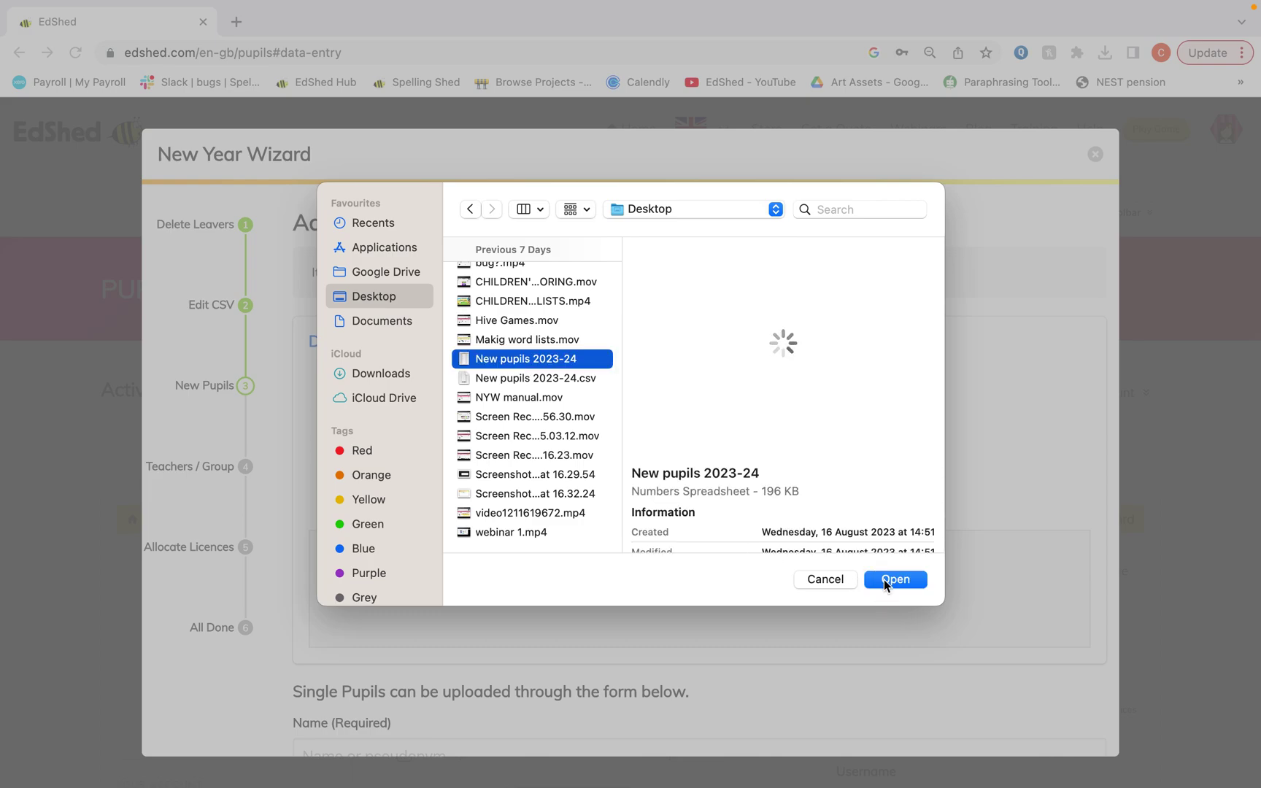
pyautogui.click(894, 580)
pyautogui.scroll(-3, 908, 588)
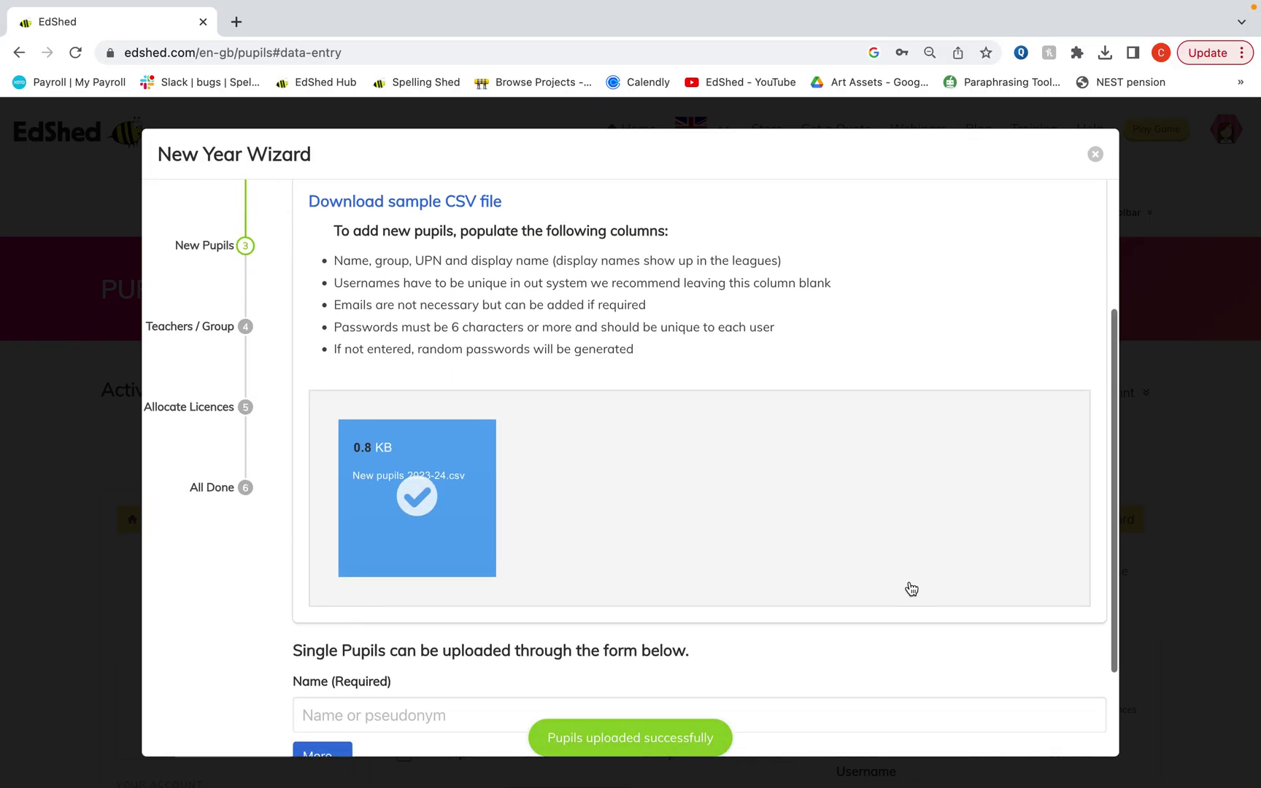
pyautogui.scroll(-2, 911, 589)
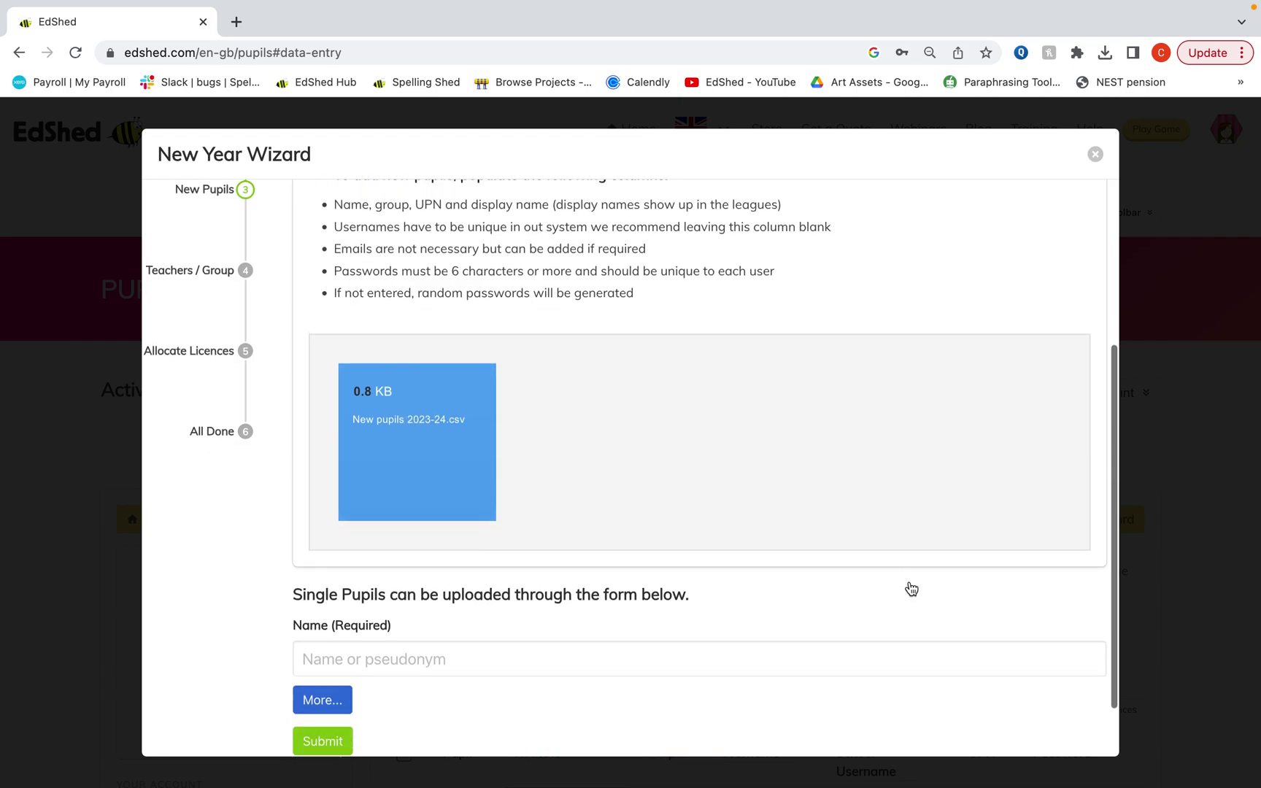
pyautogui.click(186, 271)
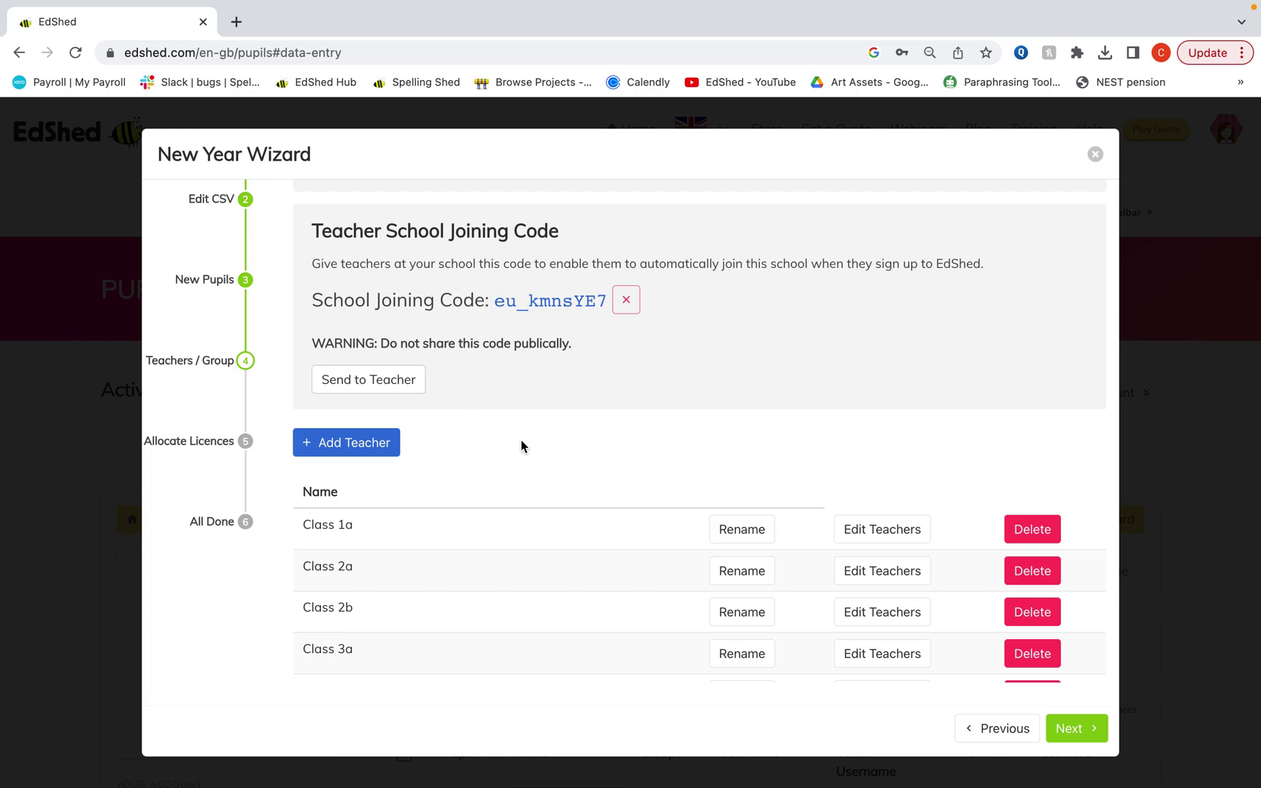
# - Add Test account as Class 1a's teacher through Edit Teachers
pyautogui.scroll(-3, 572, 476)
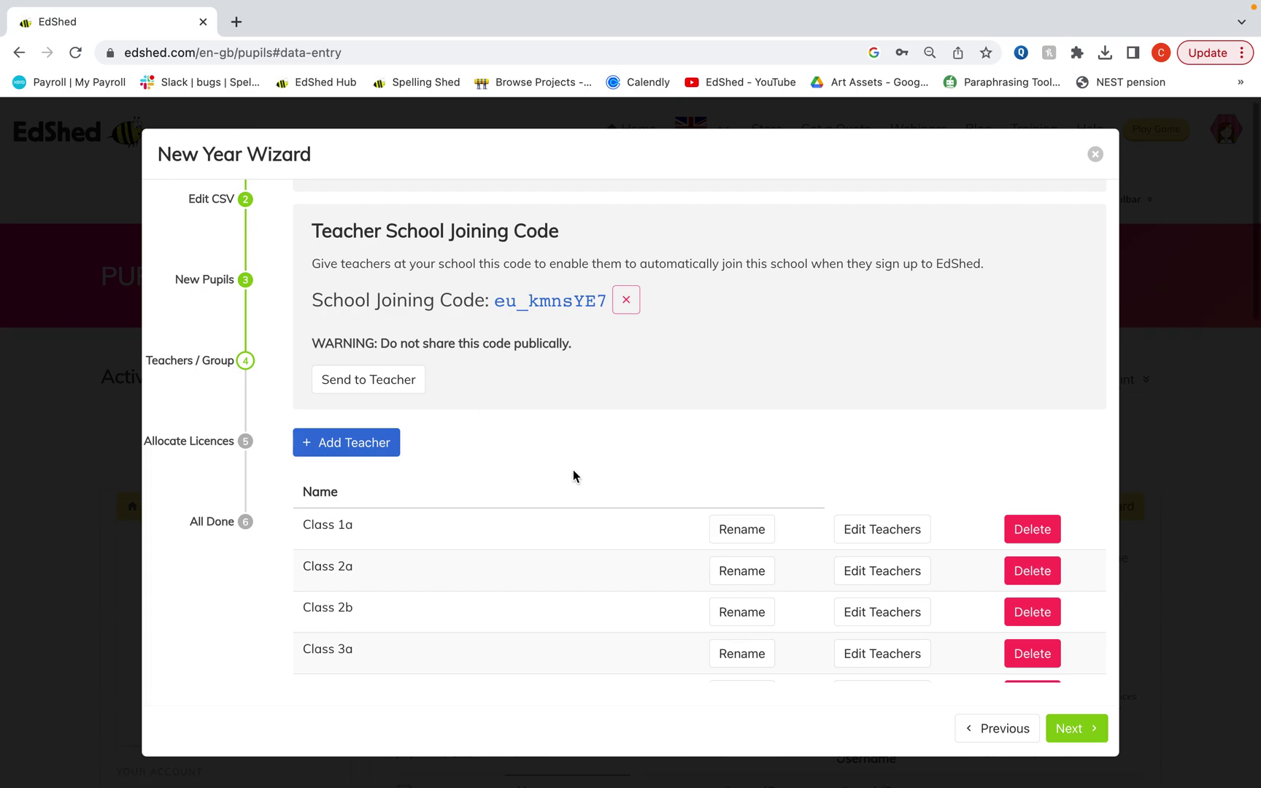
pyautogui.scroll(-1, 499, 621)
pyautogui.scroll(-1, 499, 622)
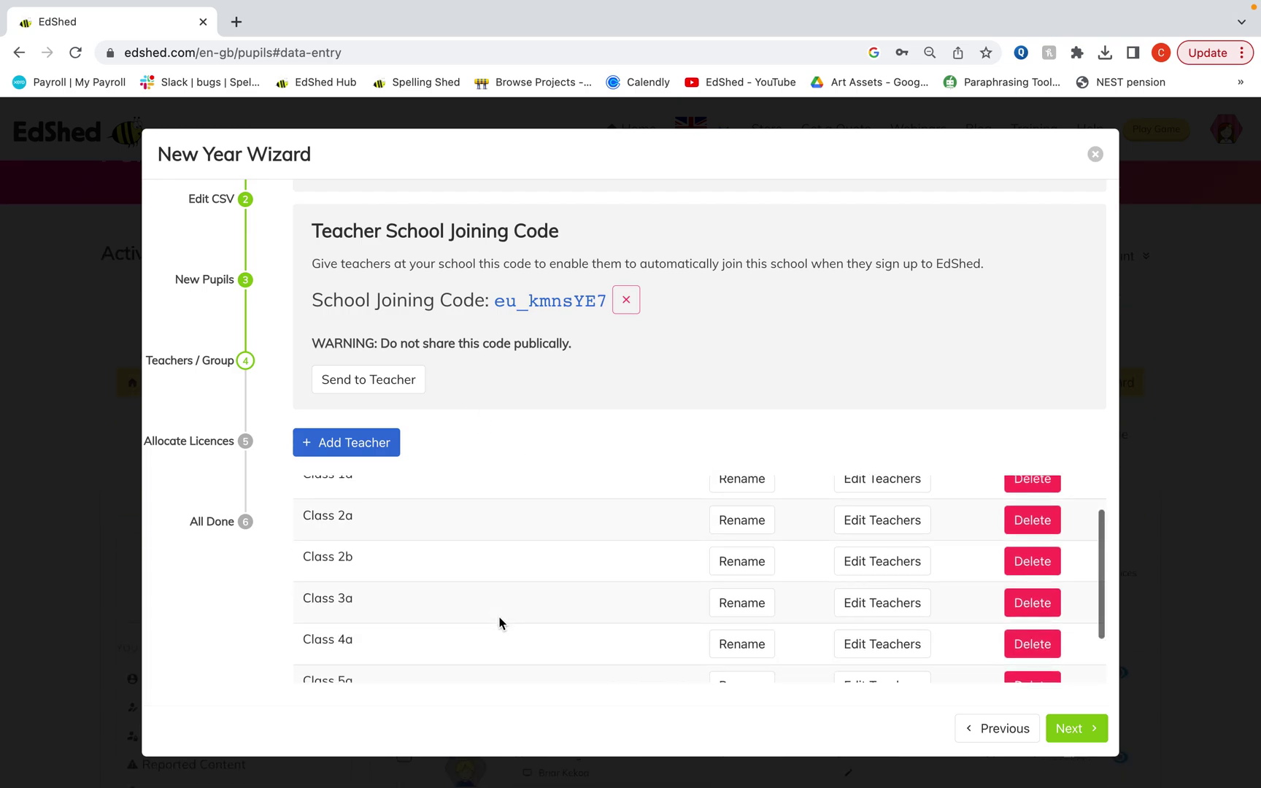
pyautogui.scroll(-2, 499, 622)
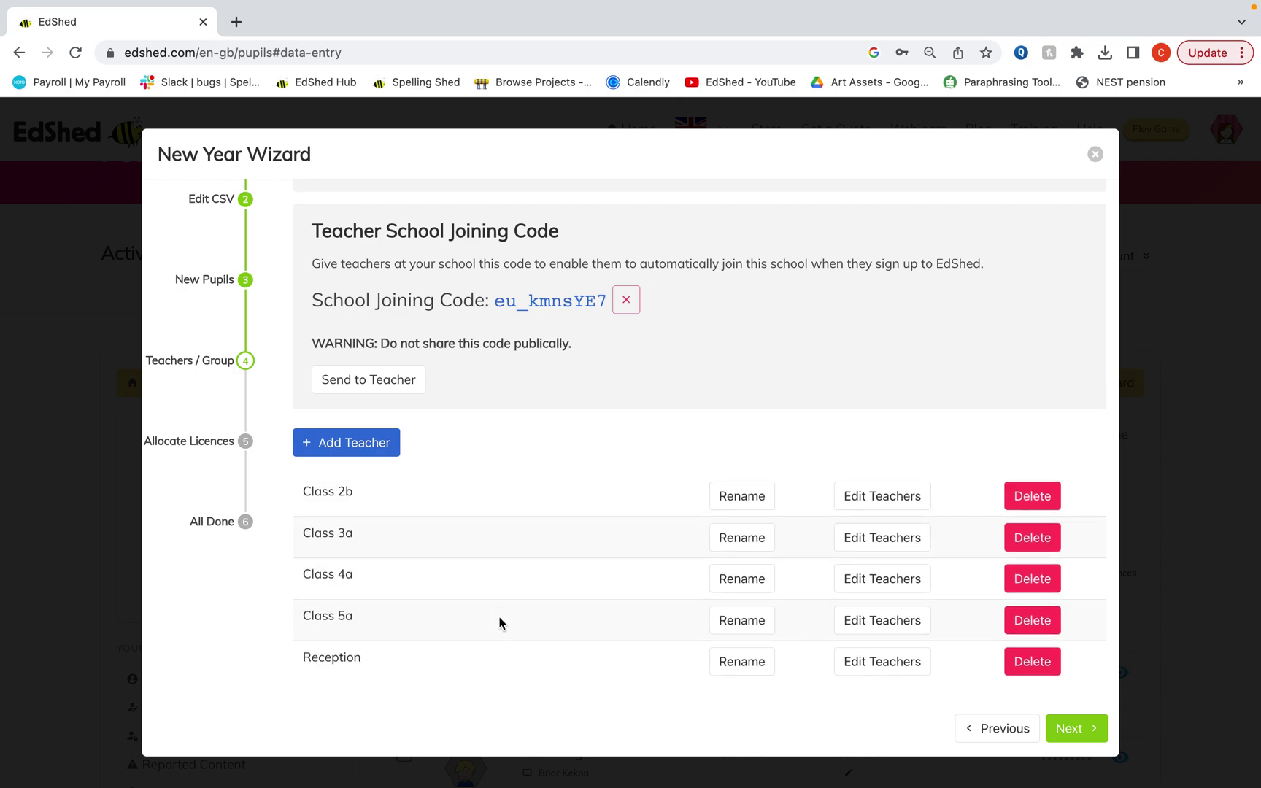
pyautogui.scroll(4, 499, 622)
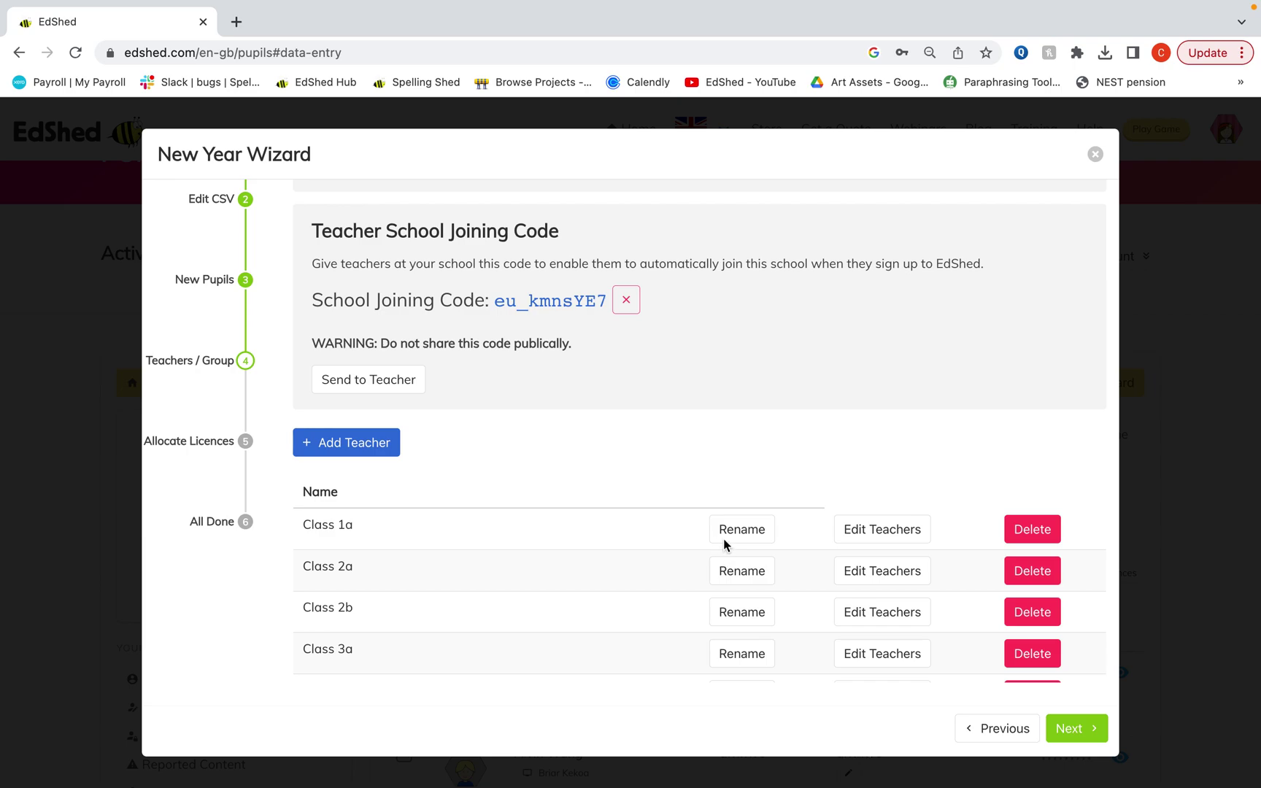
pyautogui.click(889, 533)
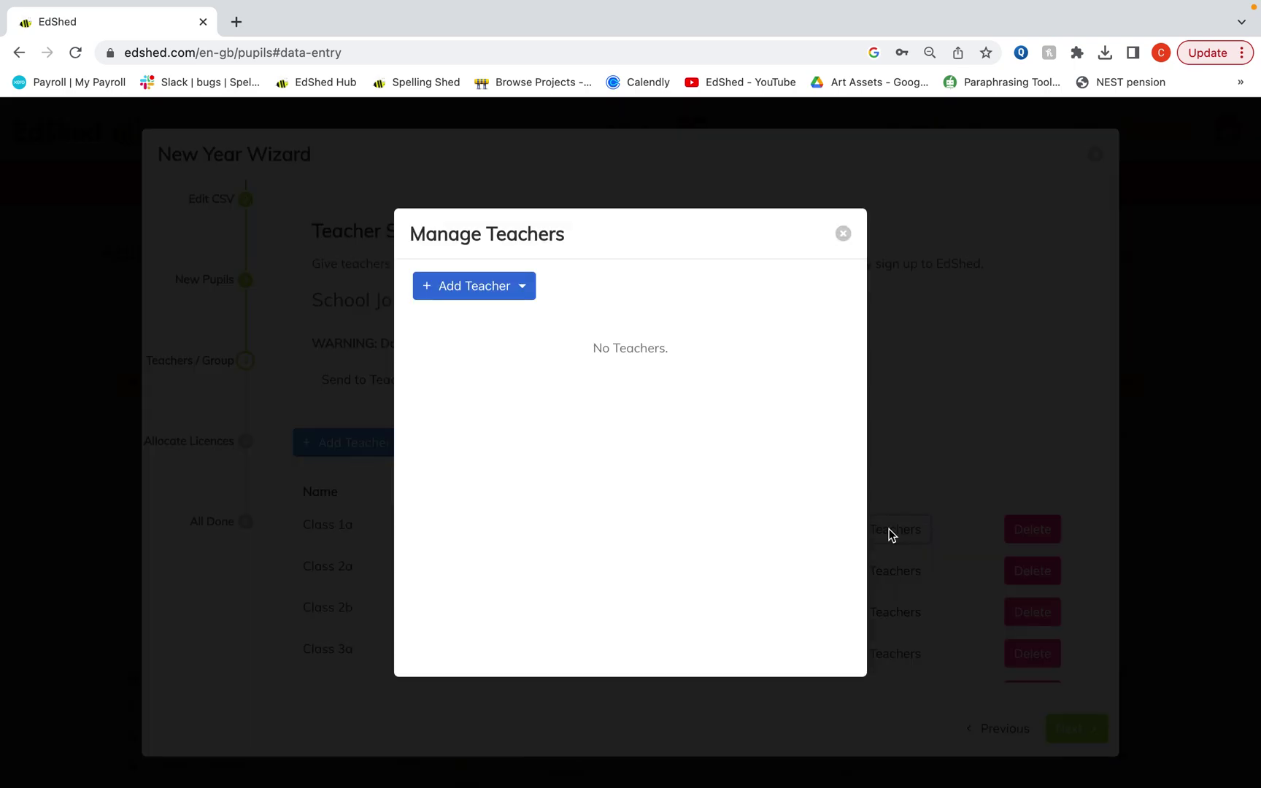
pyautogui.click(507, 291)
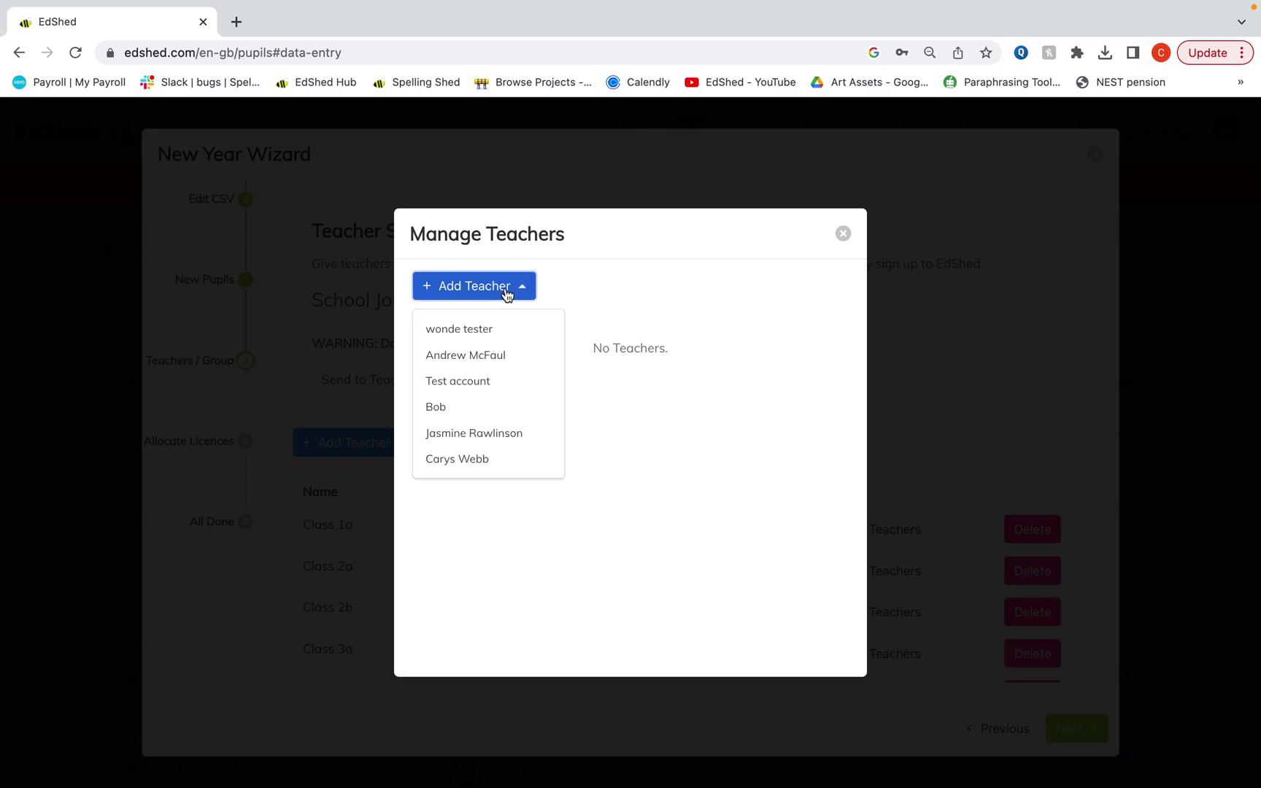
pyautogui.click(472, 380)
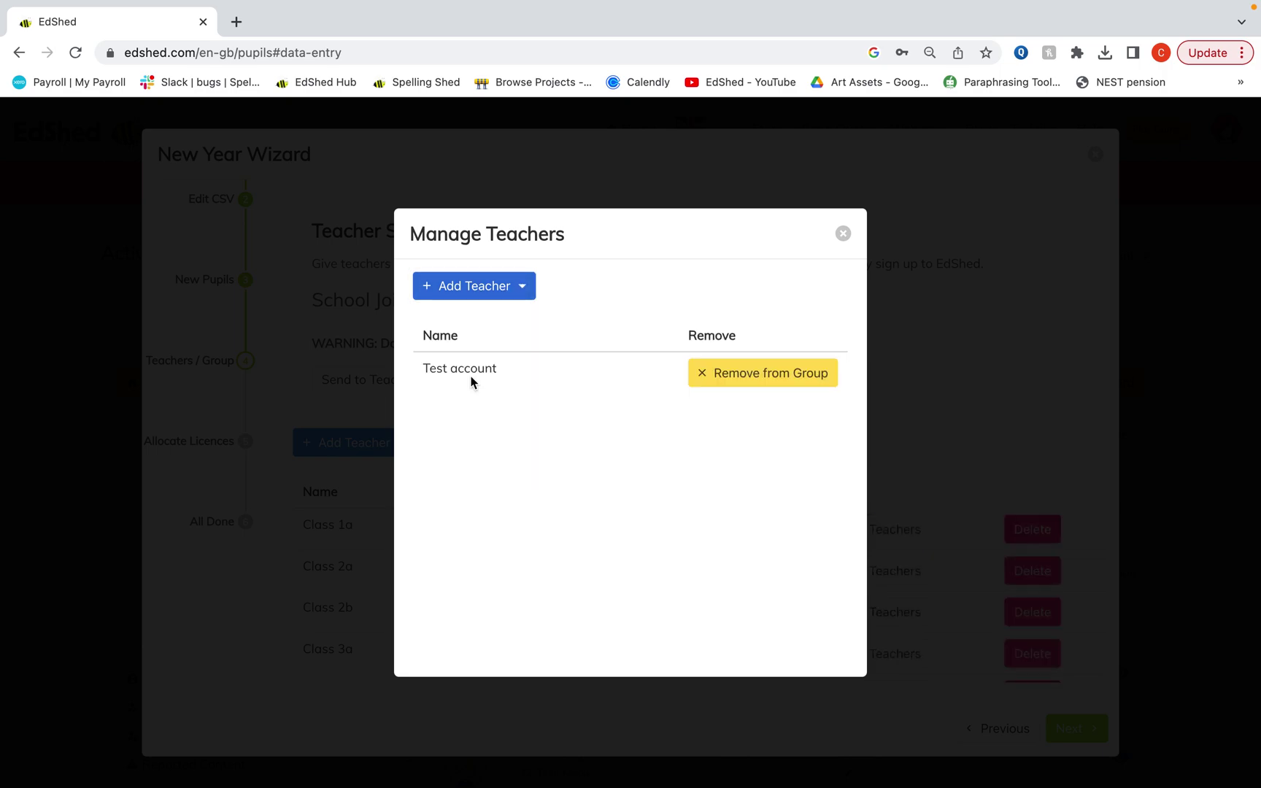
pyautogui.click(842, 233)
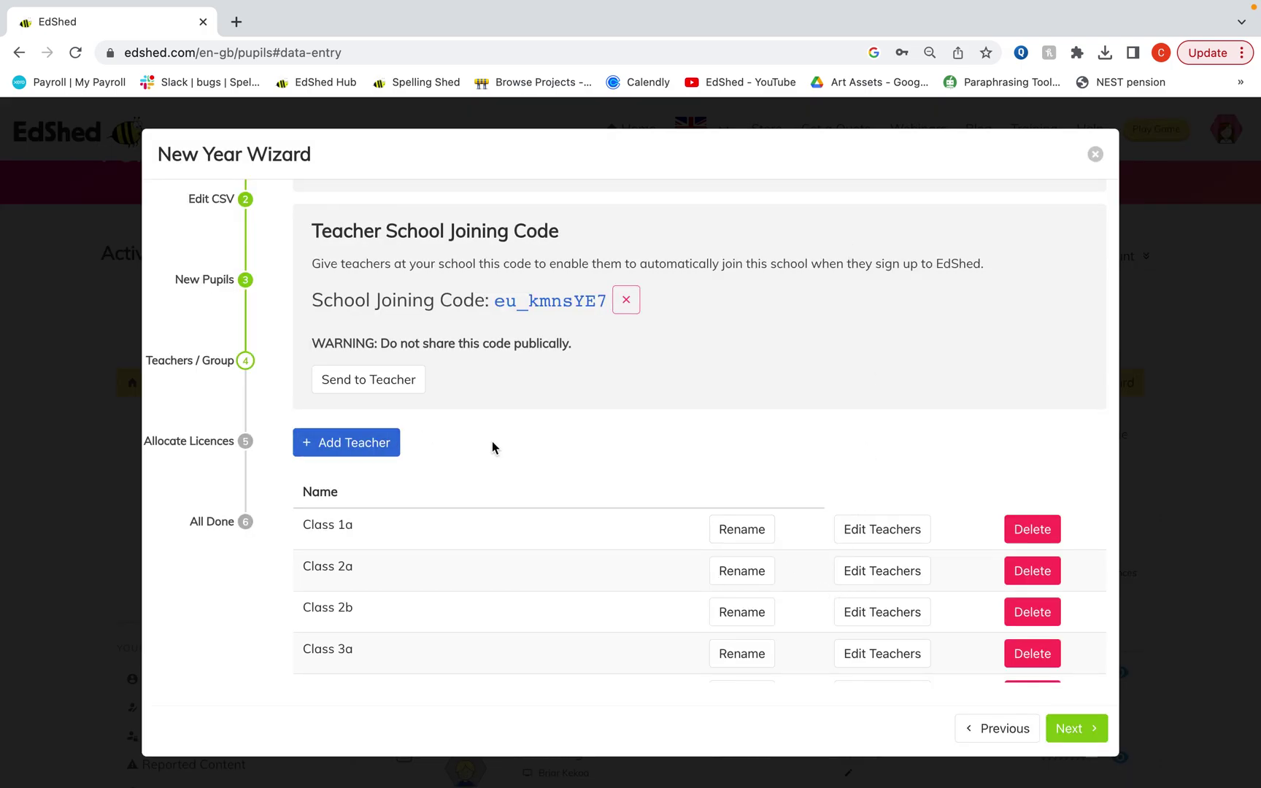
# - Cancel adding a teacher by e-mail, then advance the wizard to Allocate Licences
pyautogui.click(364, 447)
pyautogui.click(440, 451)
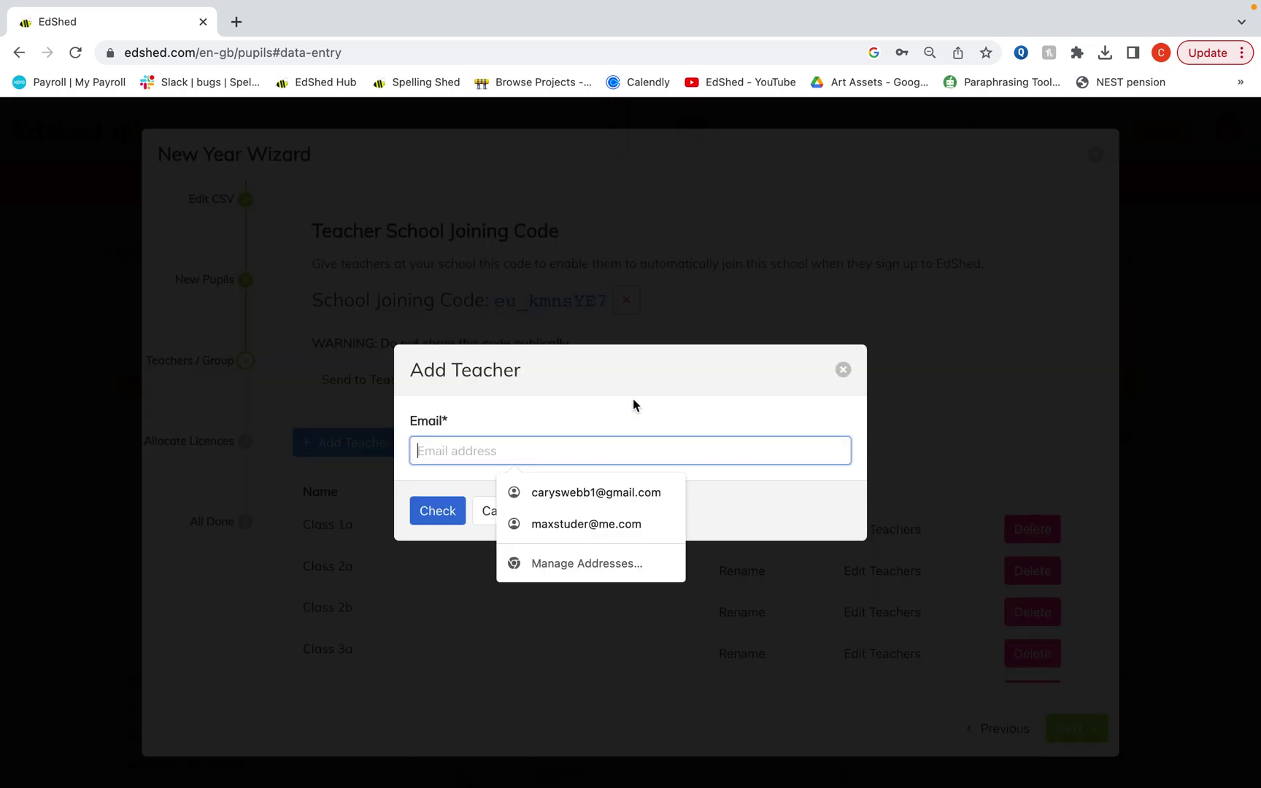
pyautogui.click(841, 369)
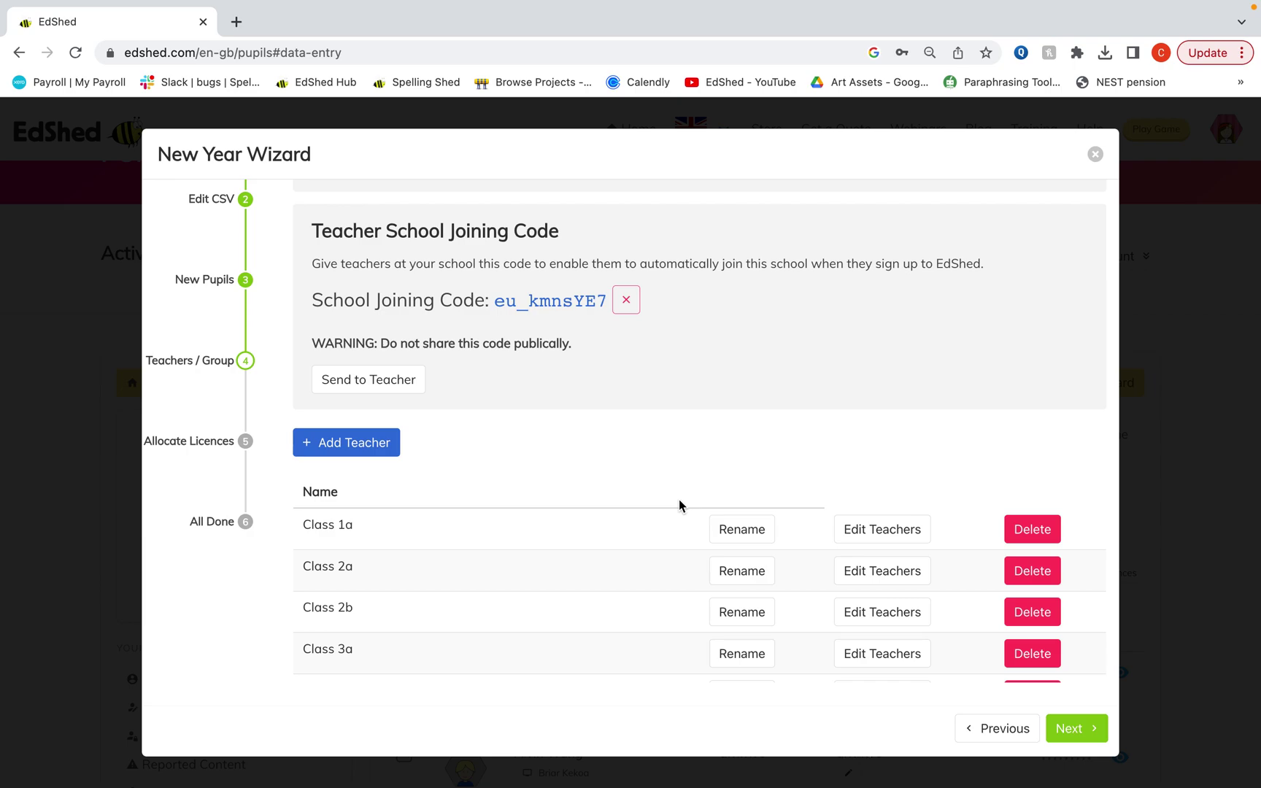
pyautogui.scroll(-2, 678, 504)
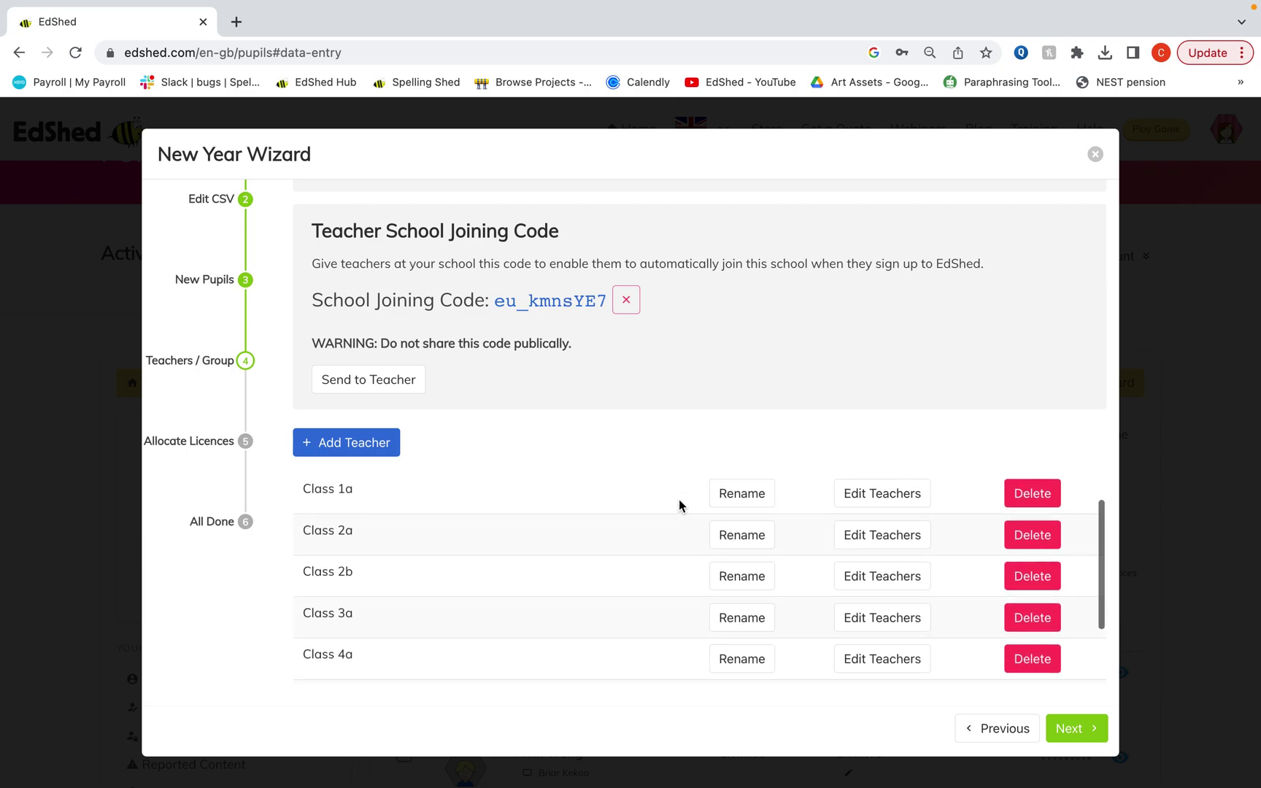
pyautogui.scroll(-2, 679, 505)
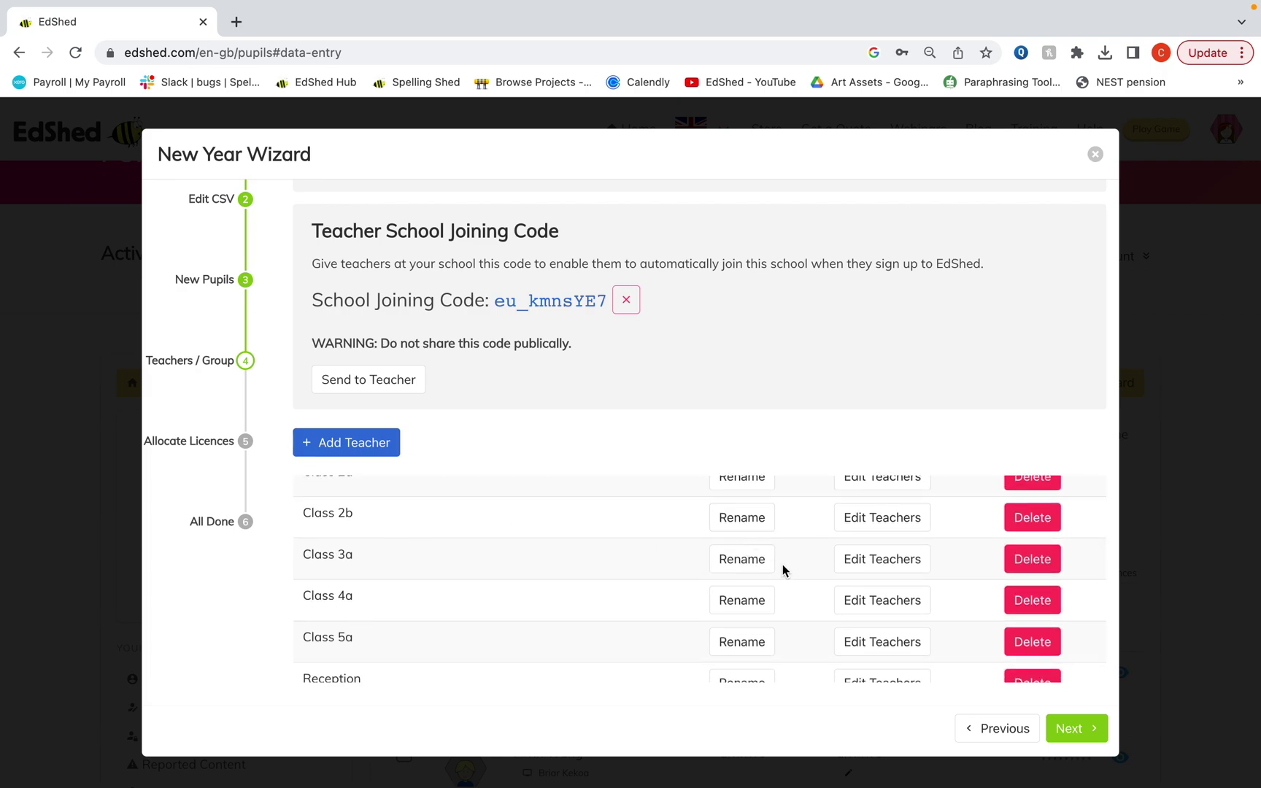
pyautogui.scroll(-1, 616, 591)
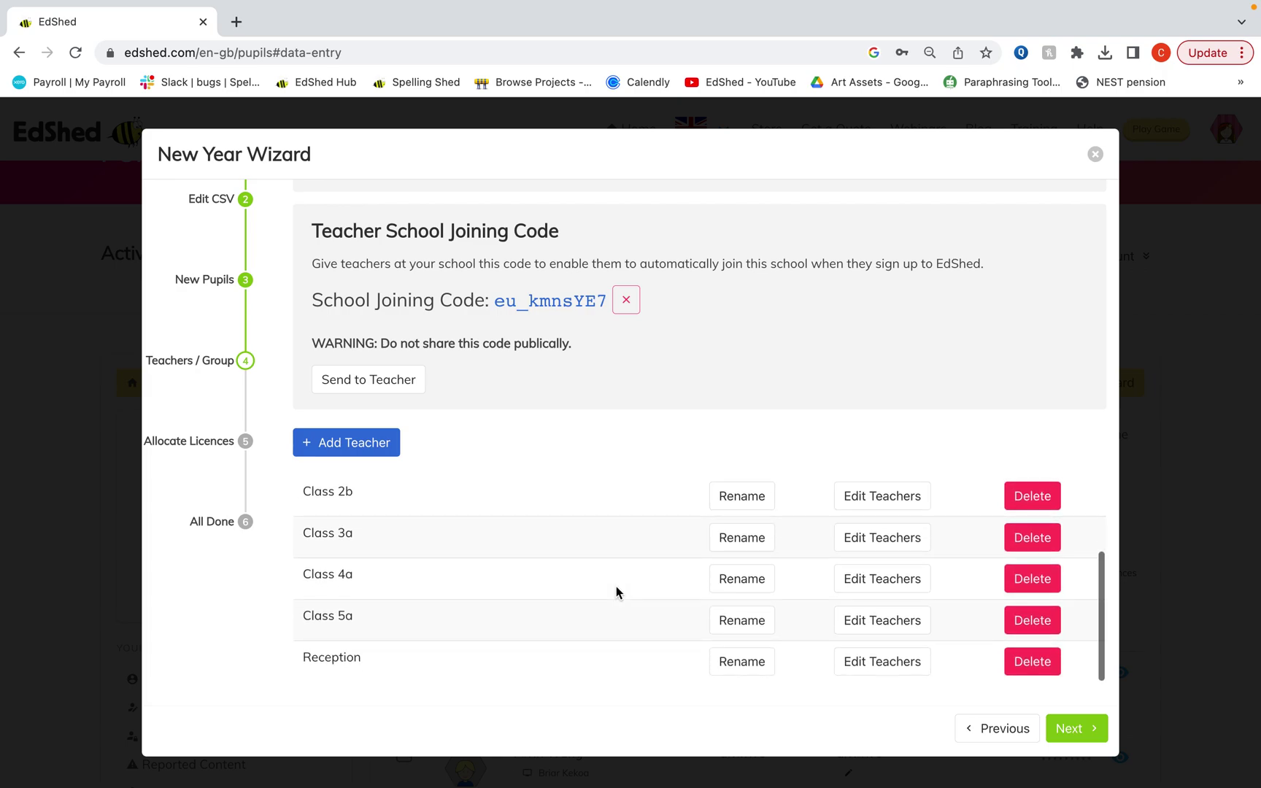
pyautogui.click(1081, 729)
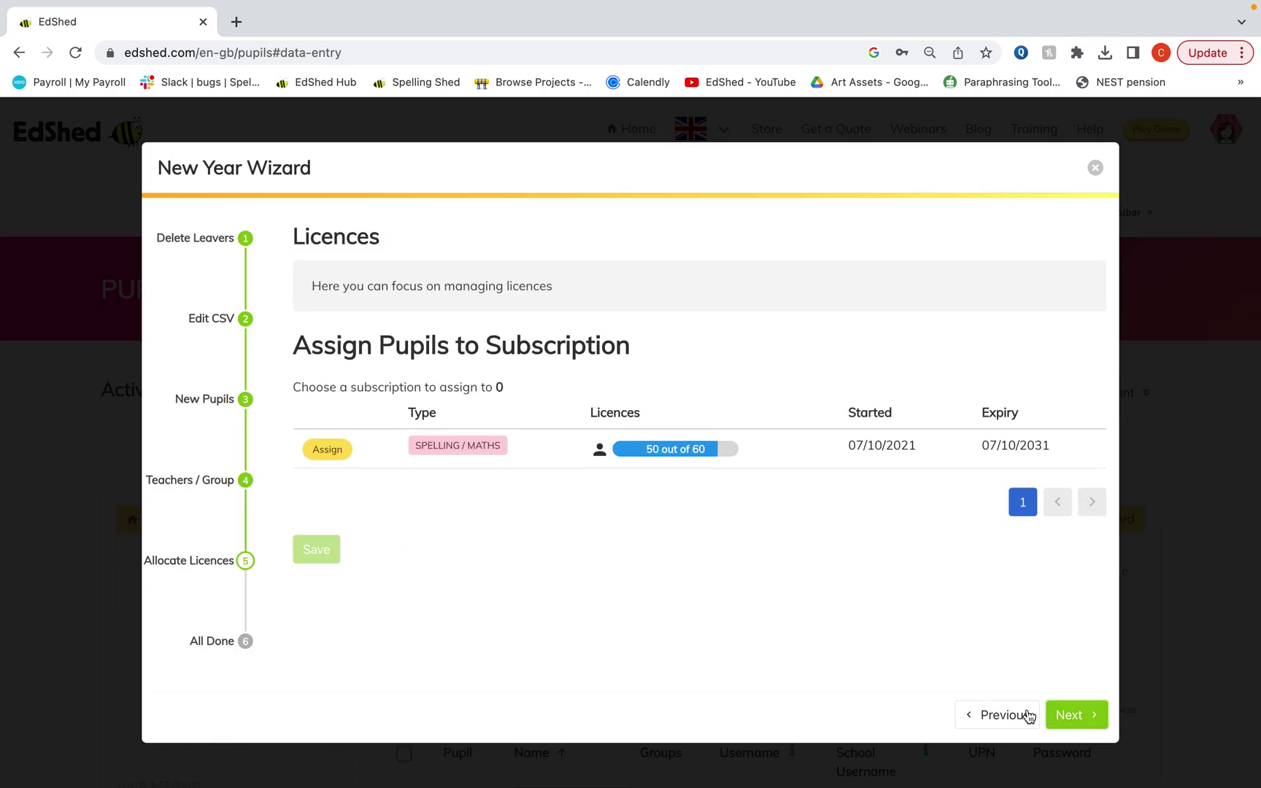
# - Revisit the teachers and groups step, then return to licence allocation
pyautogui.click(993, 717)
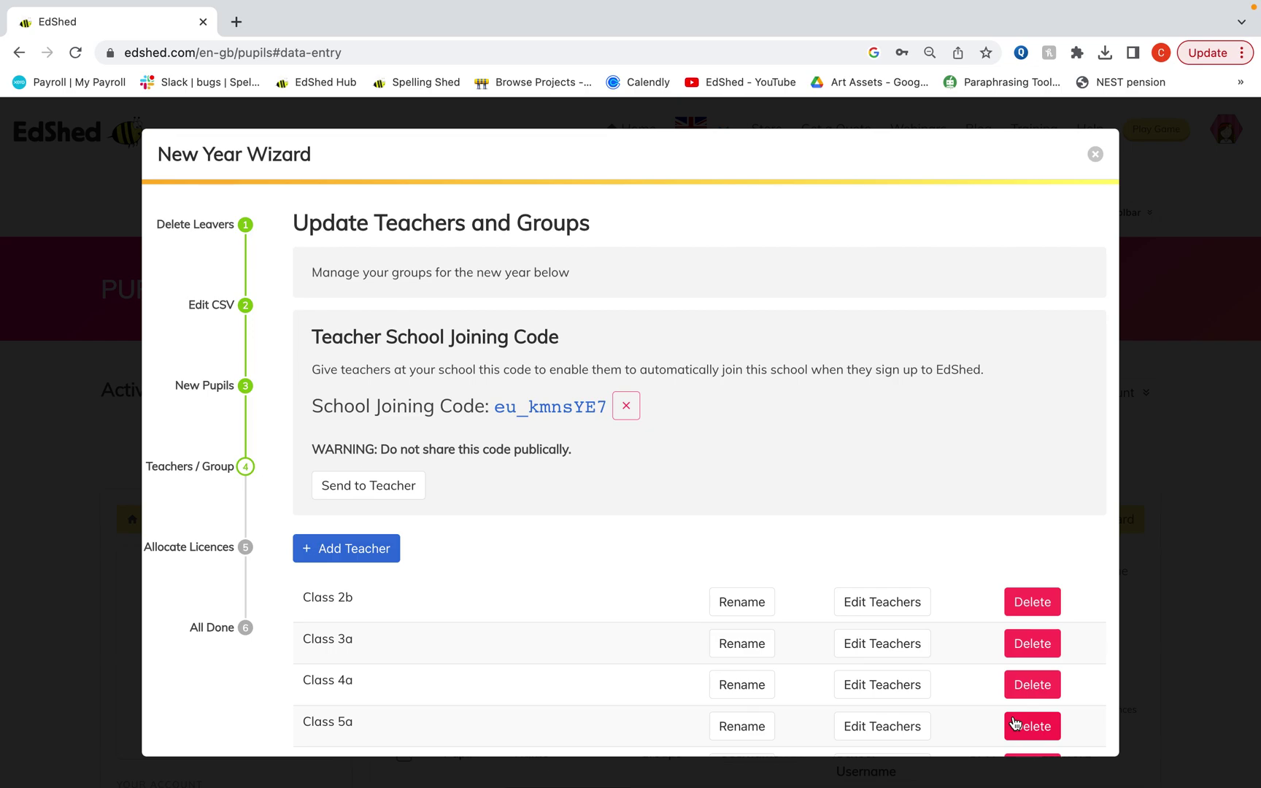
pyautogui.scroll(-3, 737, 598)
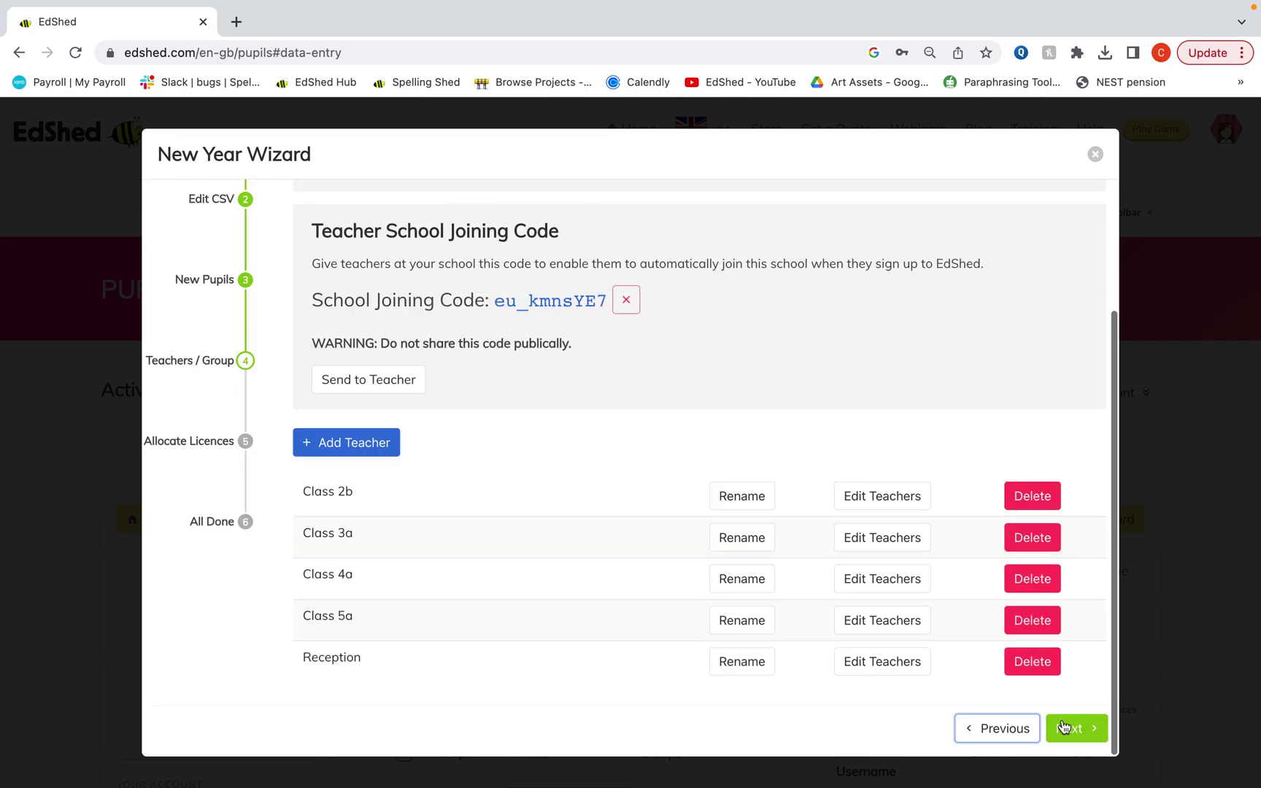
pyautogui.click(1065, 727)
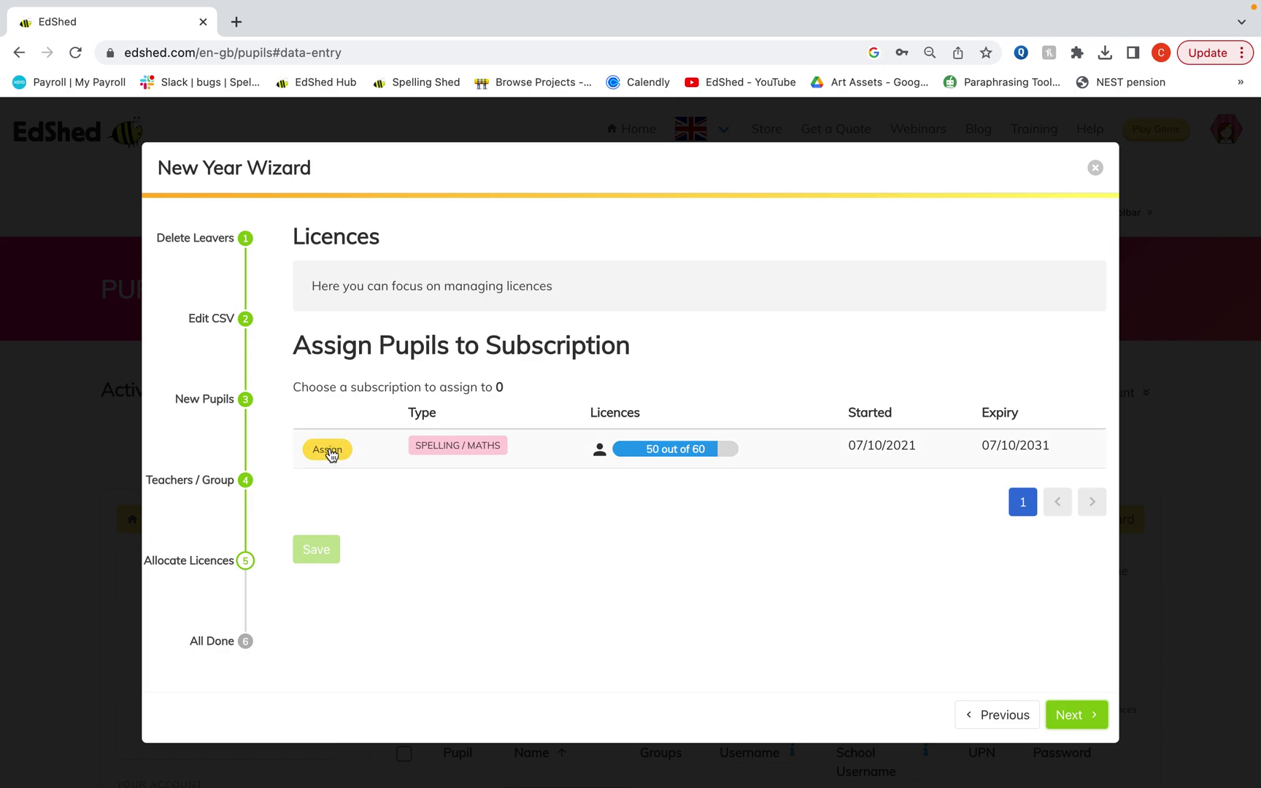
# - Give a Spelling / Maths licence to every pupil filtered as Unassigned
pyautogui.click(330, 451)
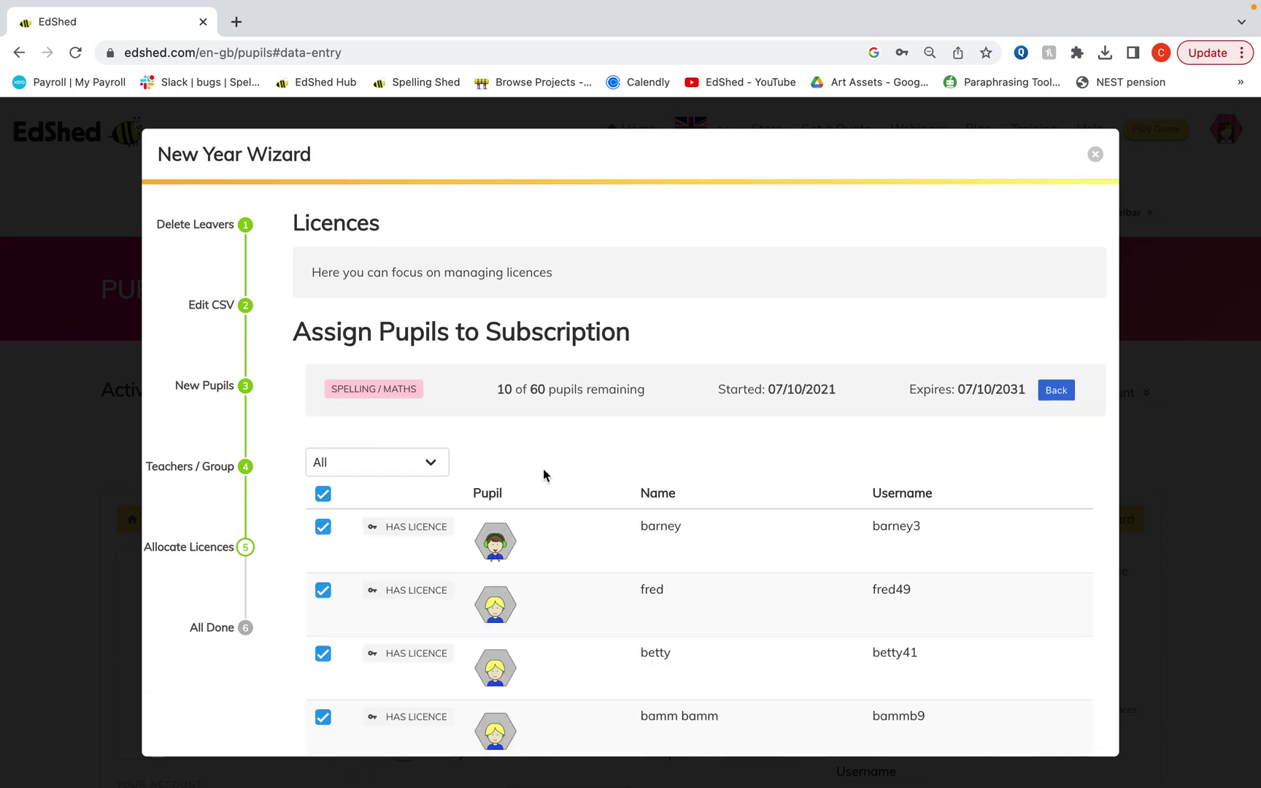
pyautogui.scroll(-1, 544, 470)
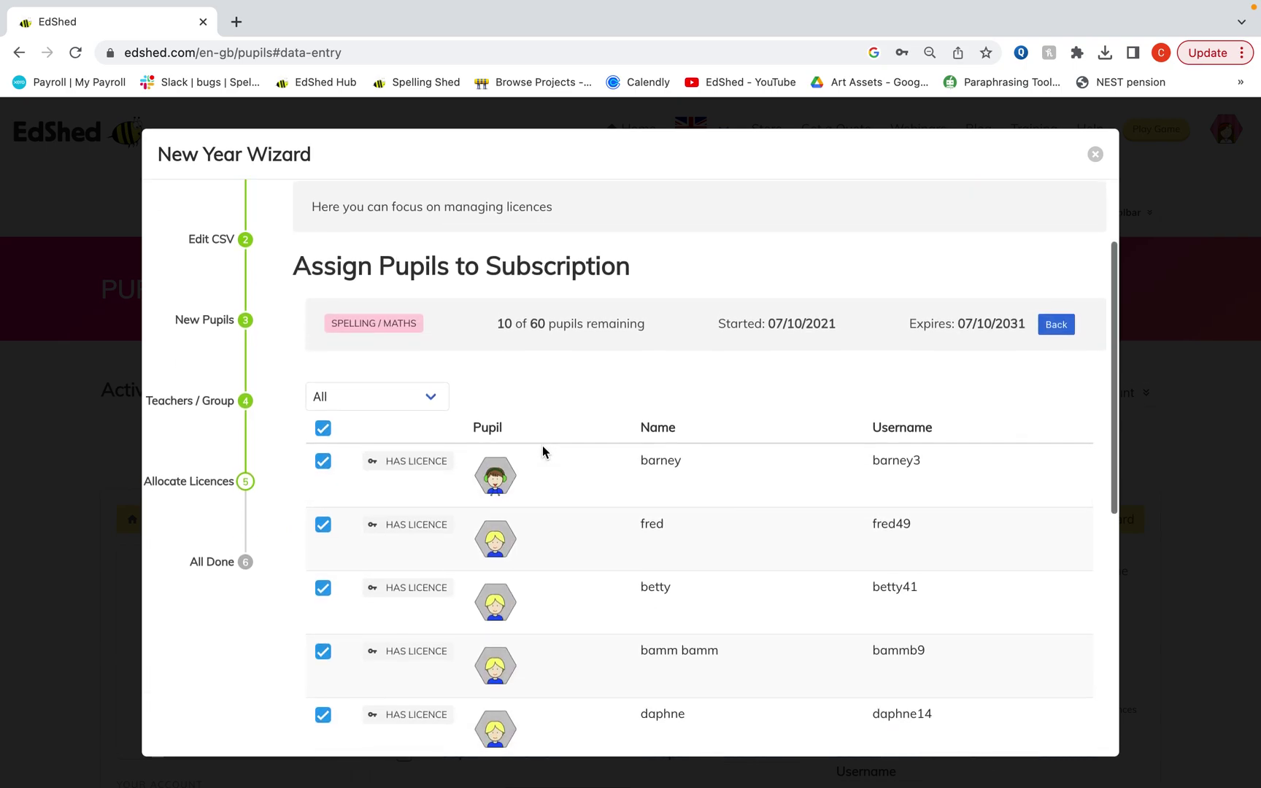
pyautogui.click(391, 400)
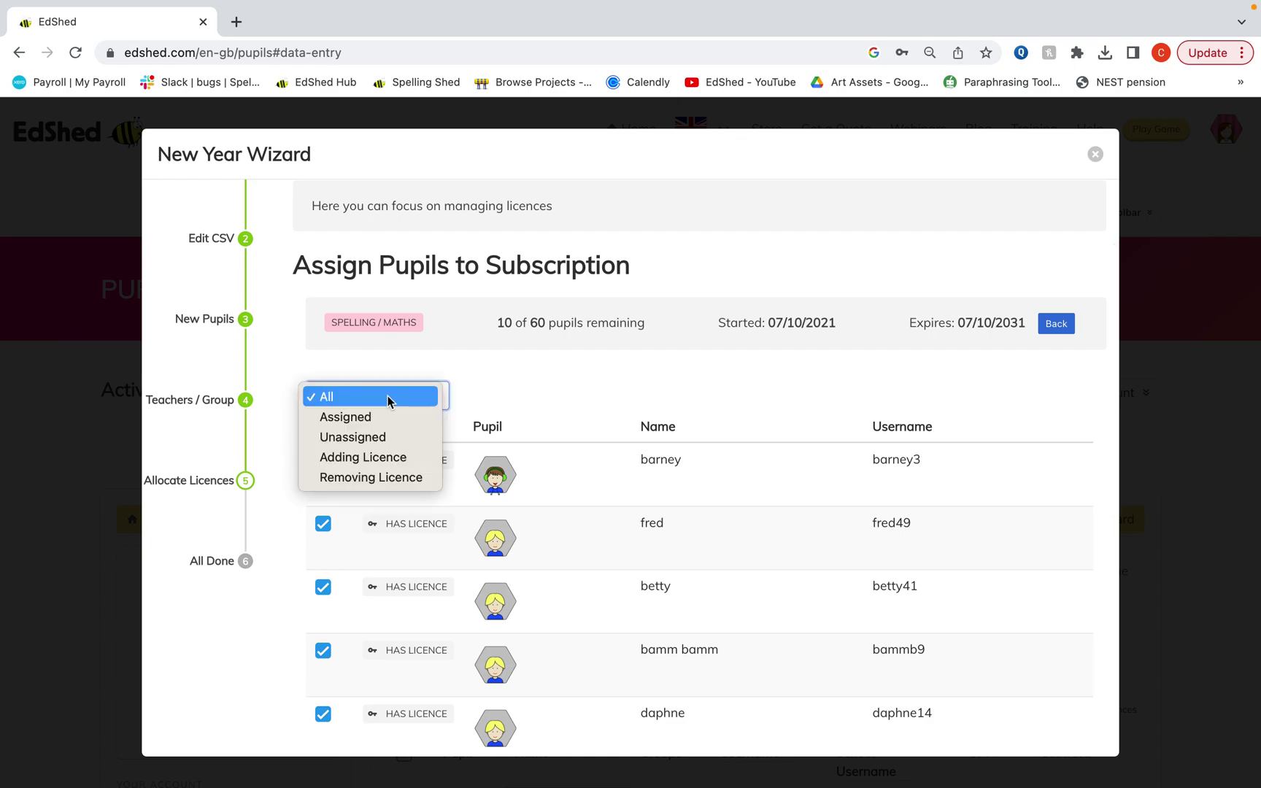
pyautogui.click(391, 438)
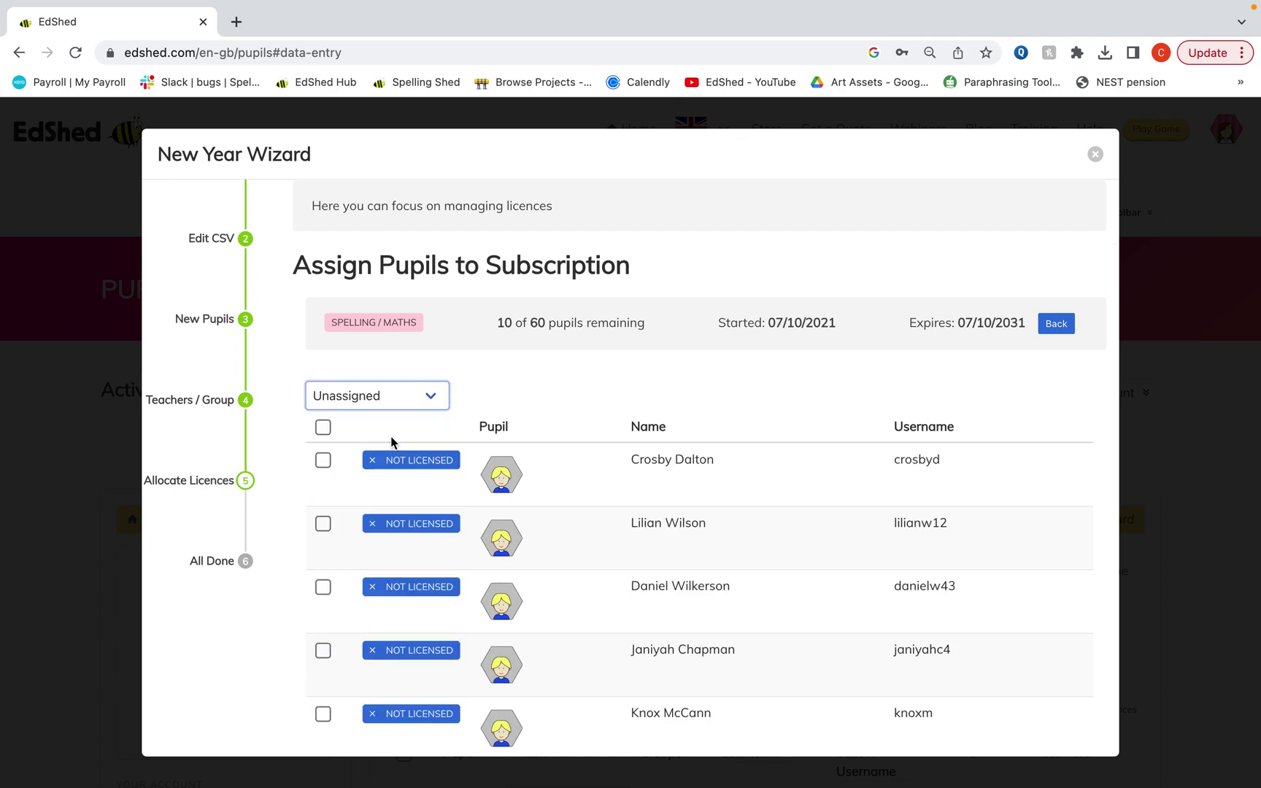
pyautogui.scroll(-6, 627, 442)
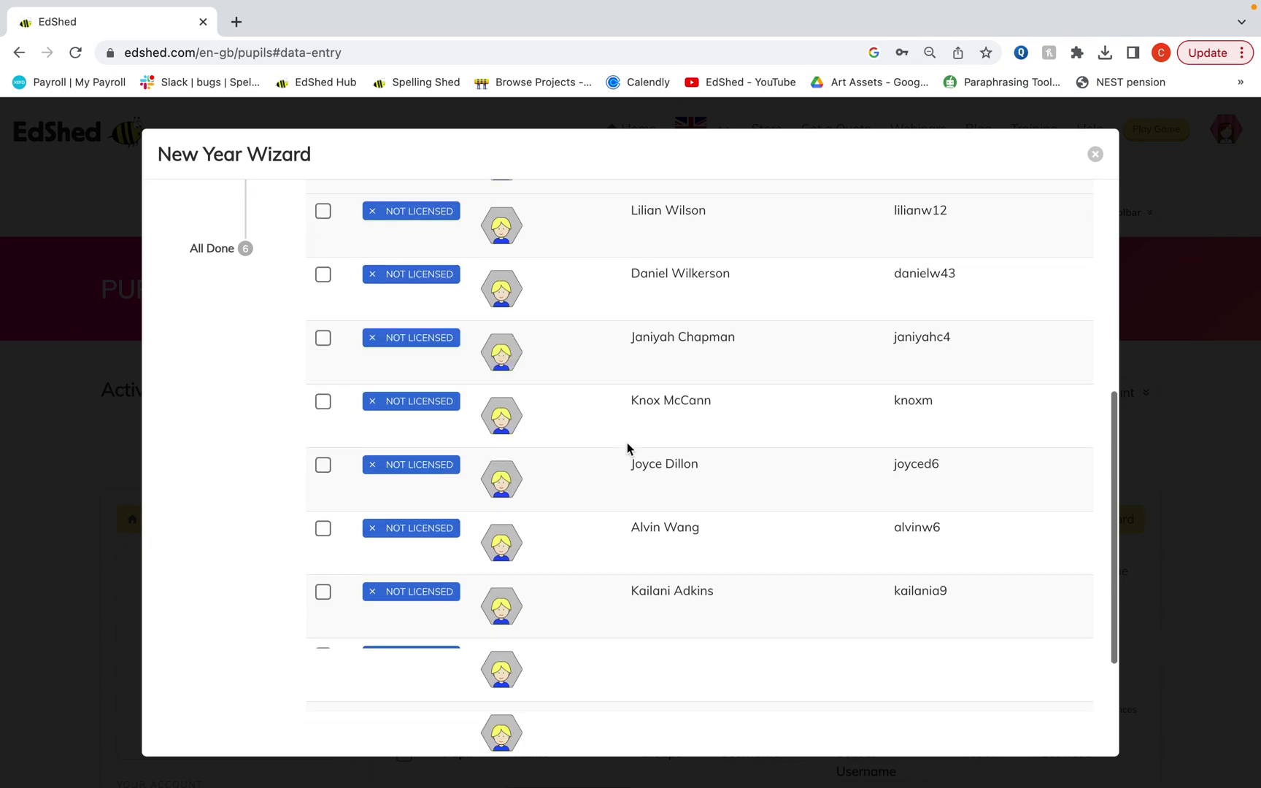
pyautogui.scroll(6, 627, 447)
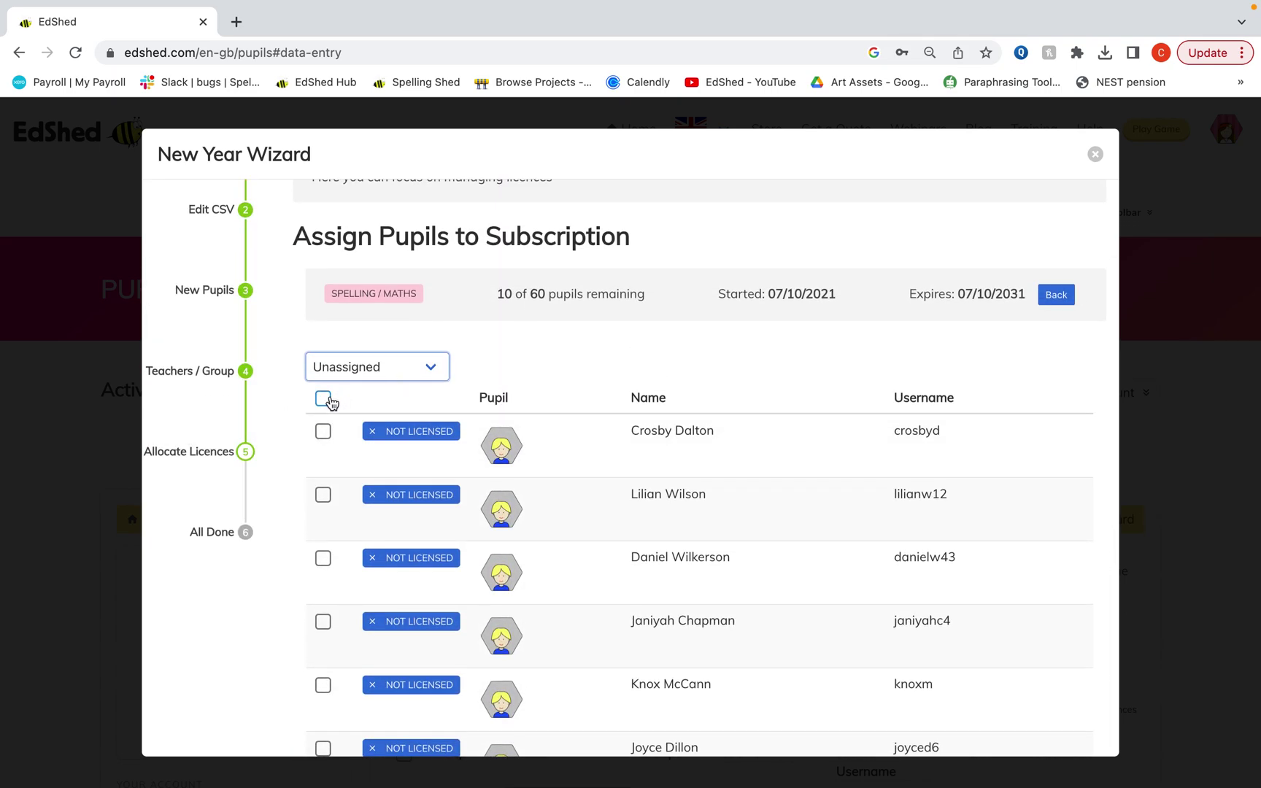
pyautogui.click(325, 399)
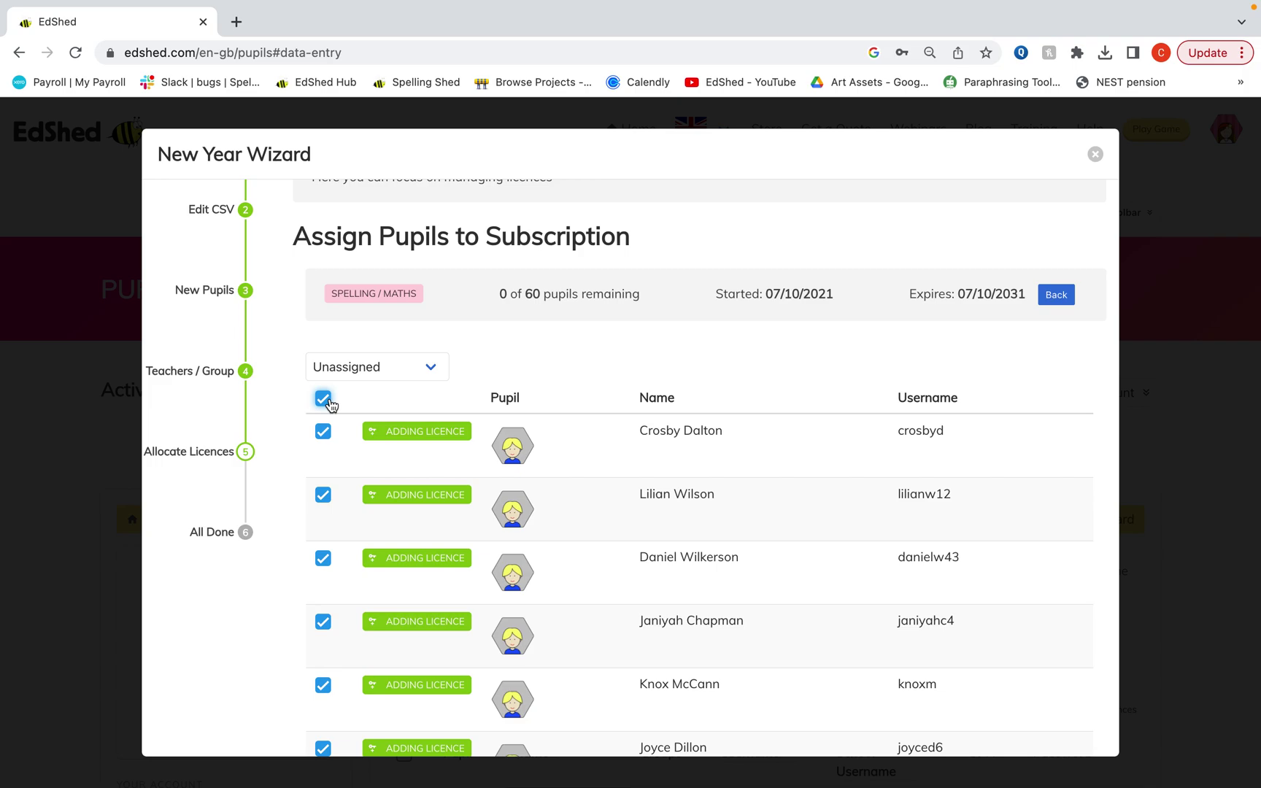
# - Finish licence allocation to reach the wizard's All Done page
pyautogui.scroll(-3, 612, 418)
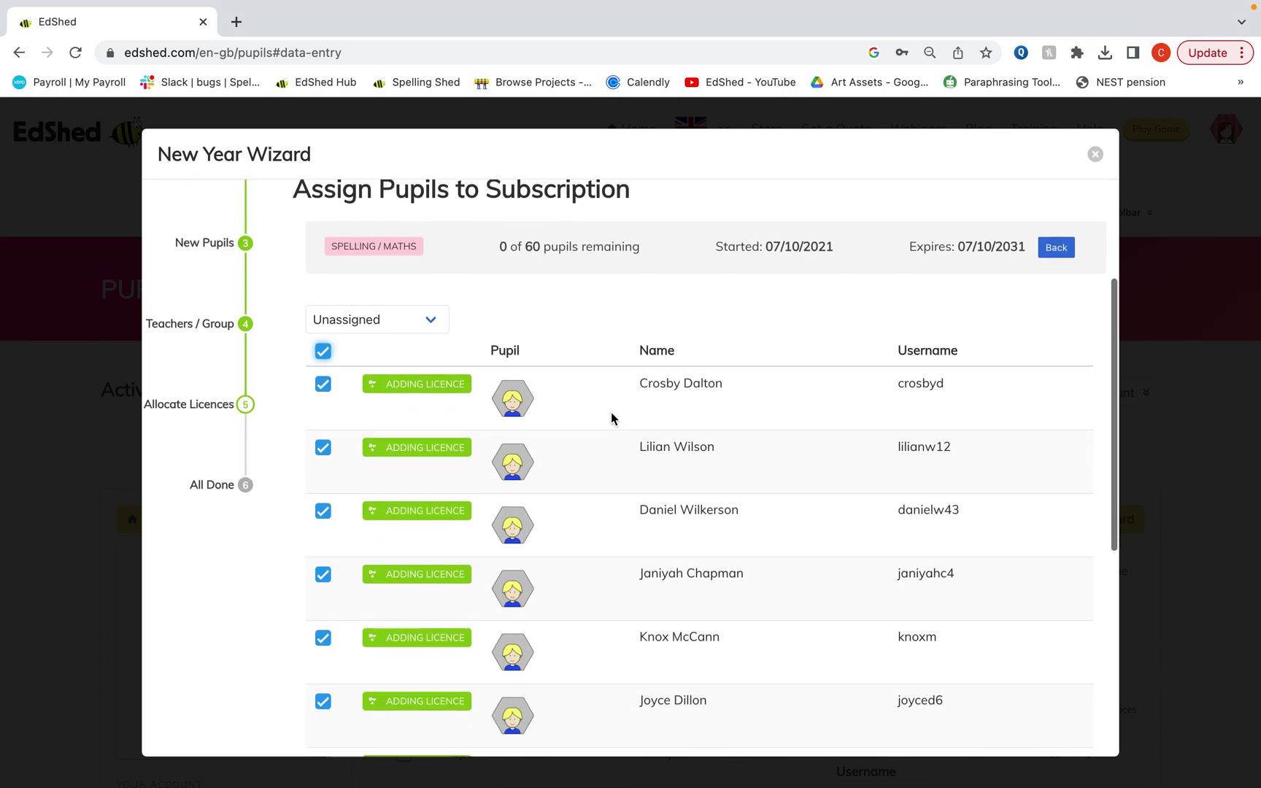
pyautogui.scroll(-5, 612, 418)
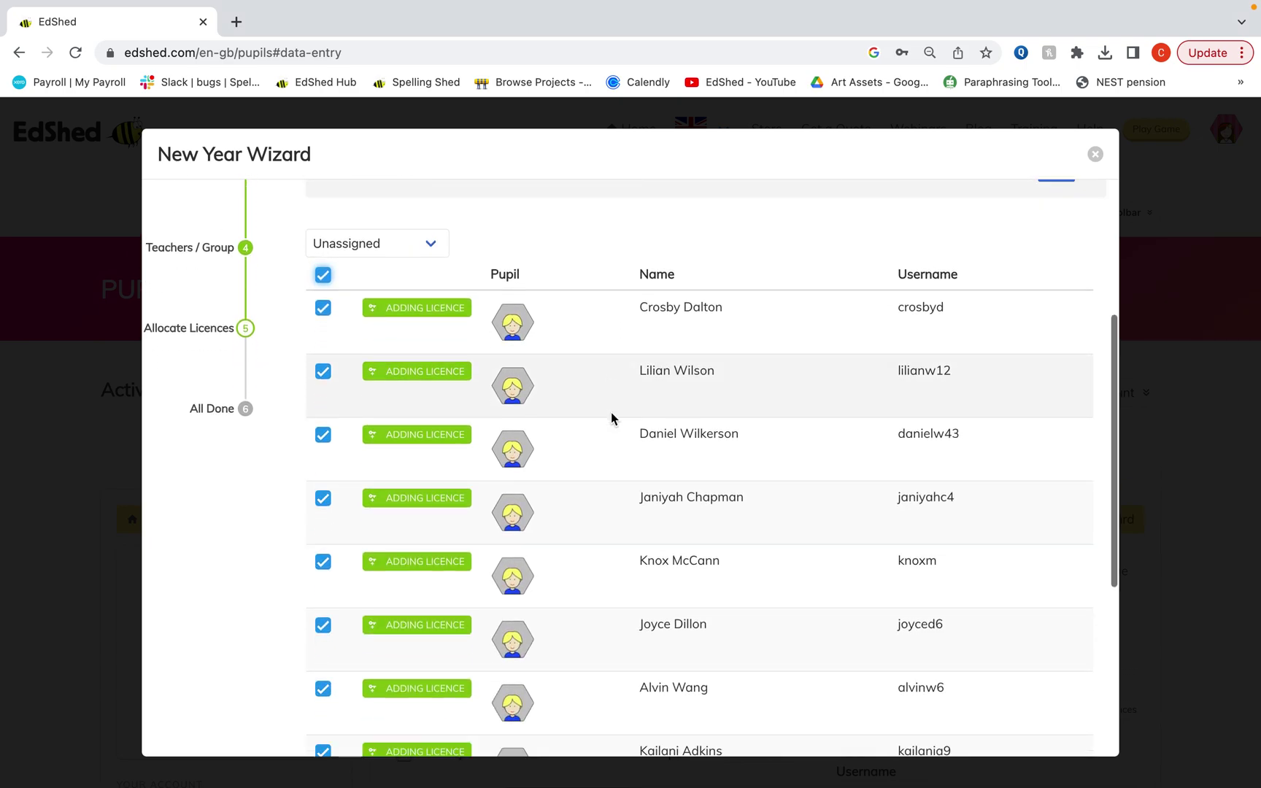
pyautogui.scroll(-2, 991, 591)
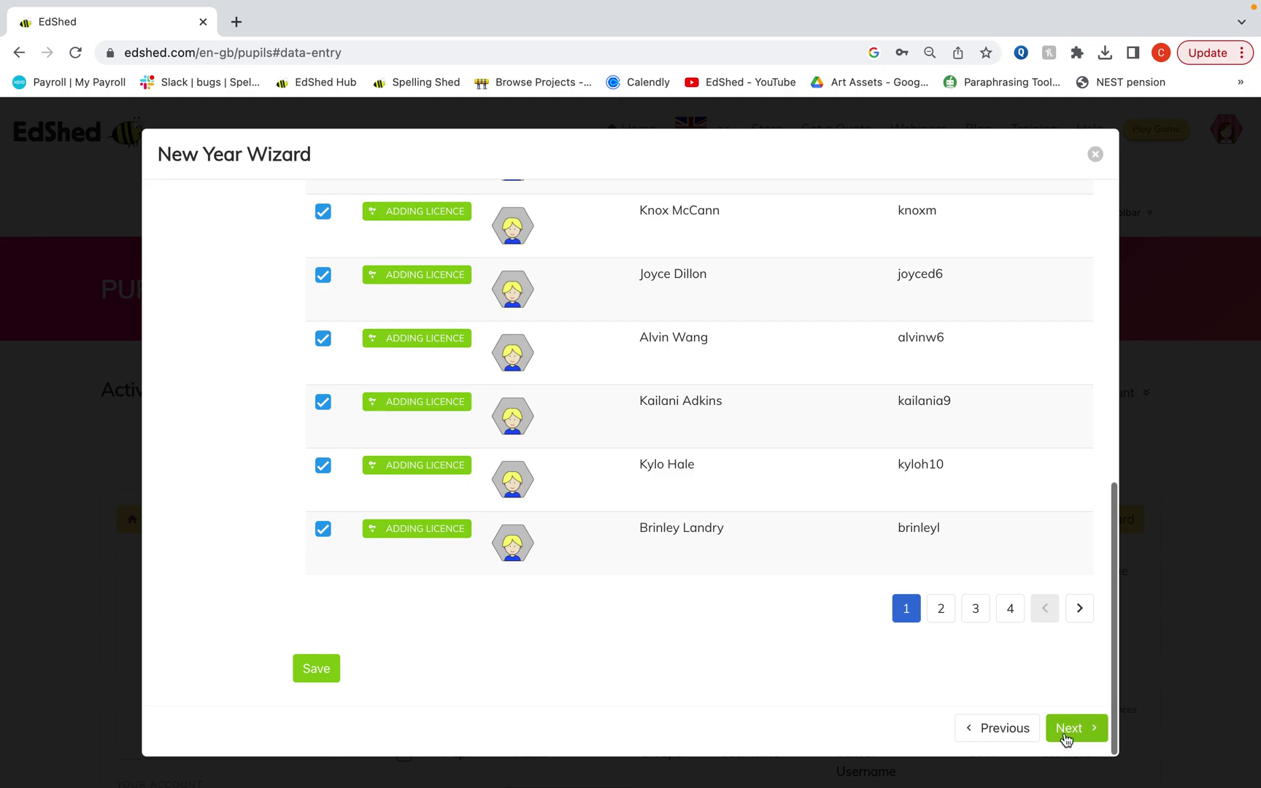
pyautogui.click(1069, 730)
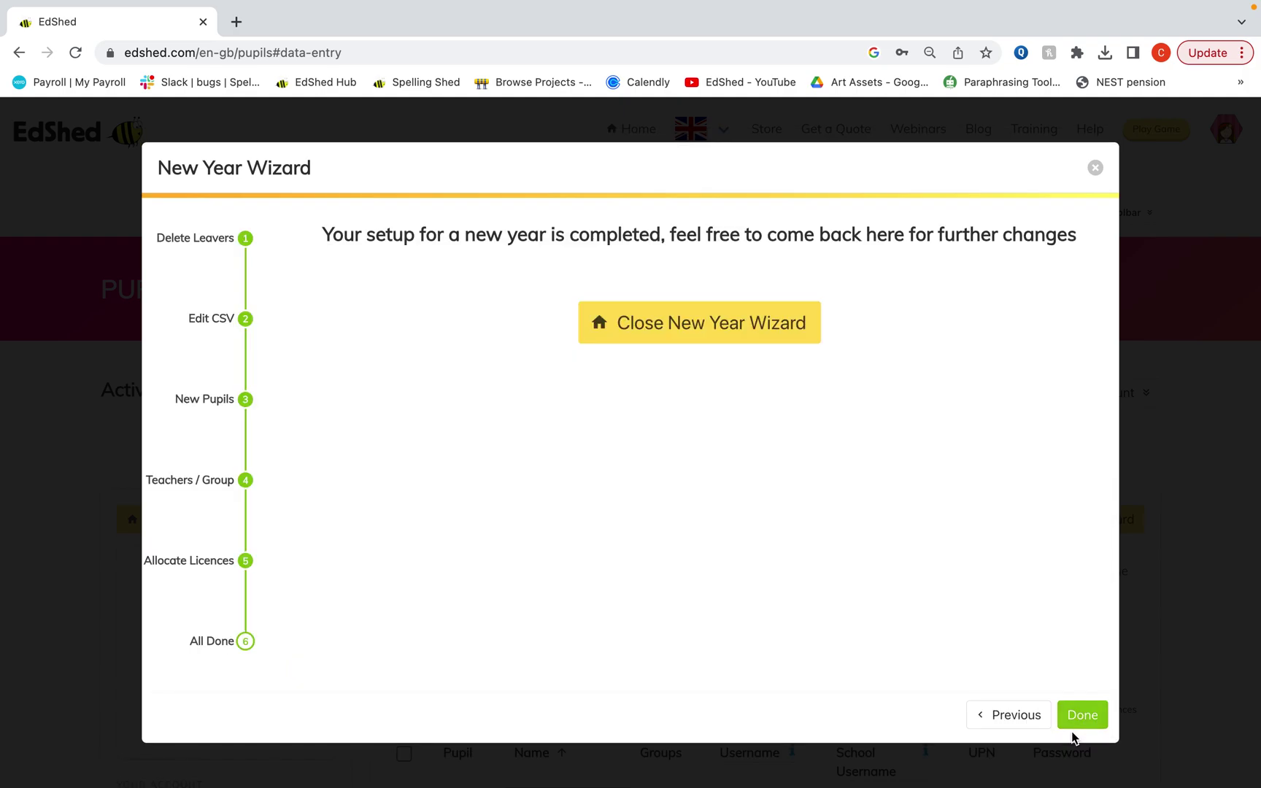
# - Close the New Year Wizard and review the seven classes on the Groups page
pyautogui.click(694, 337)
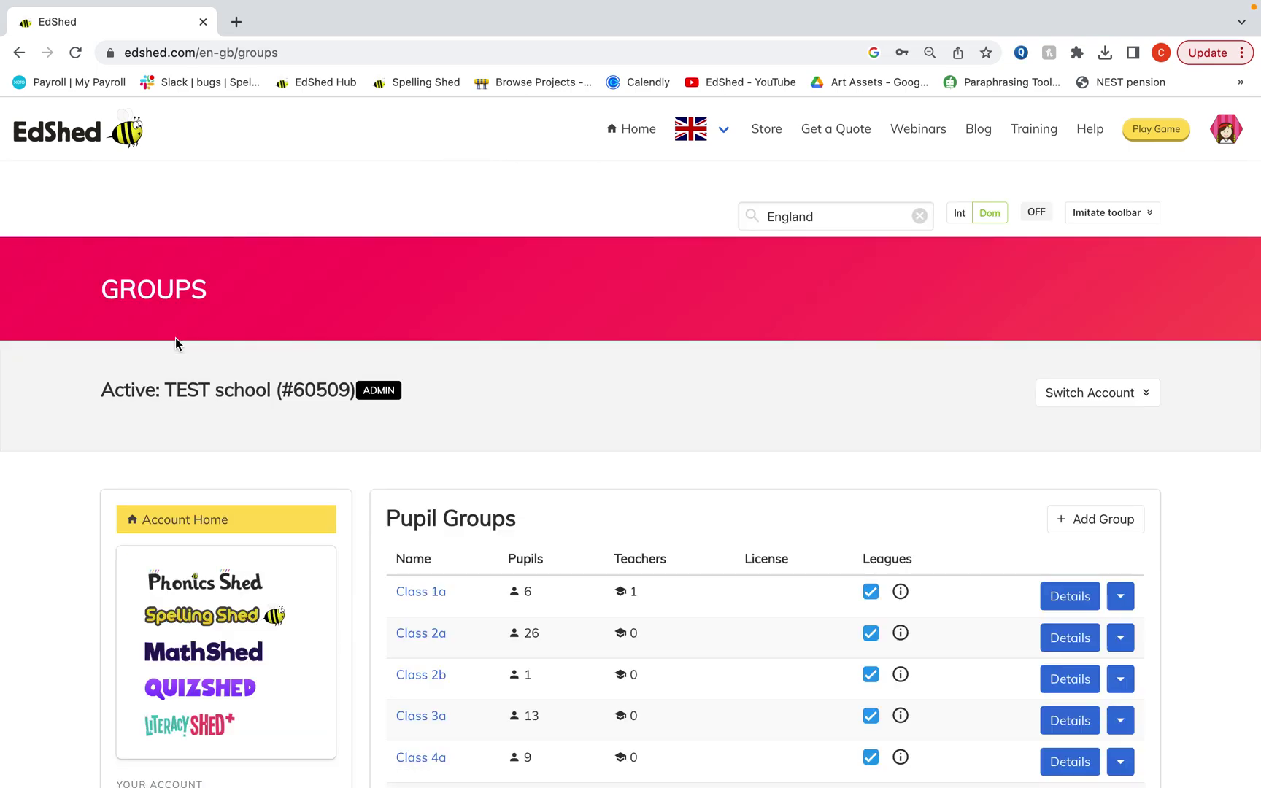
pyautogui.scroll(-3, 690, 434)
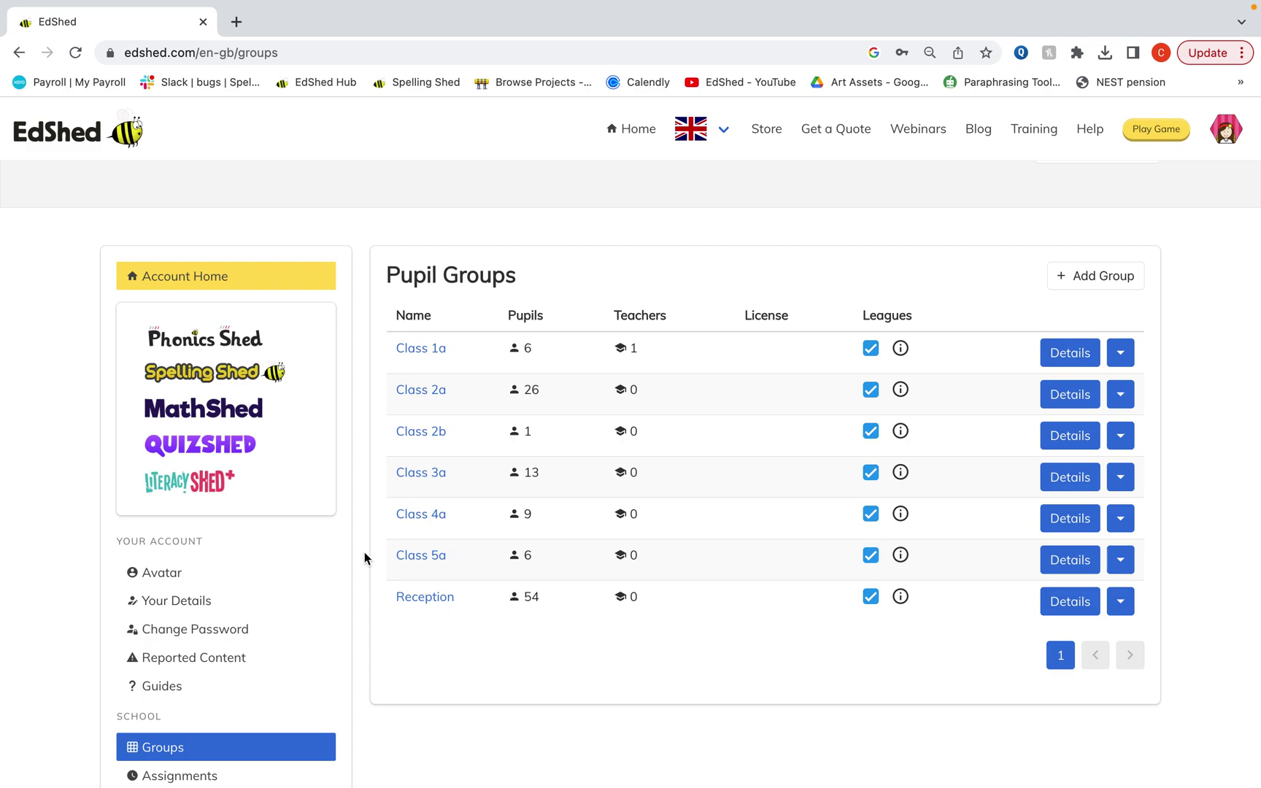
pyautogui.scroll(-4, 466, 584)
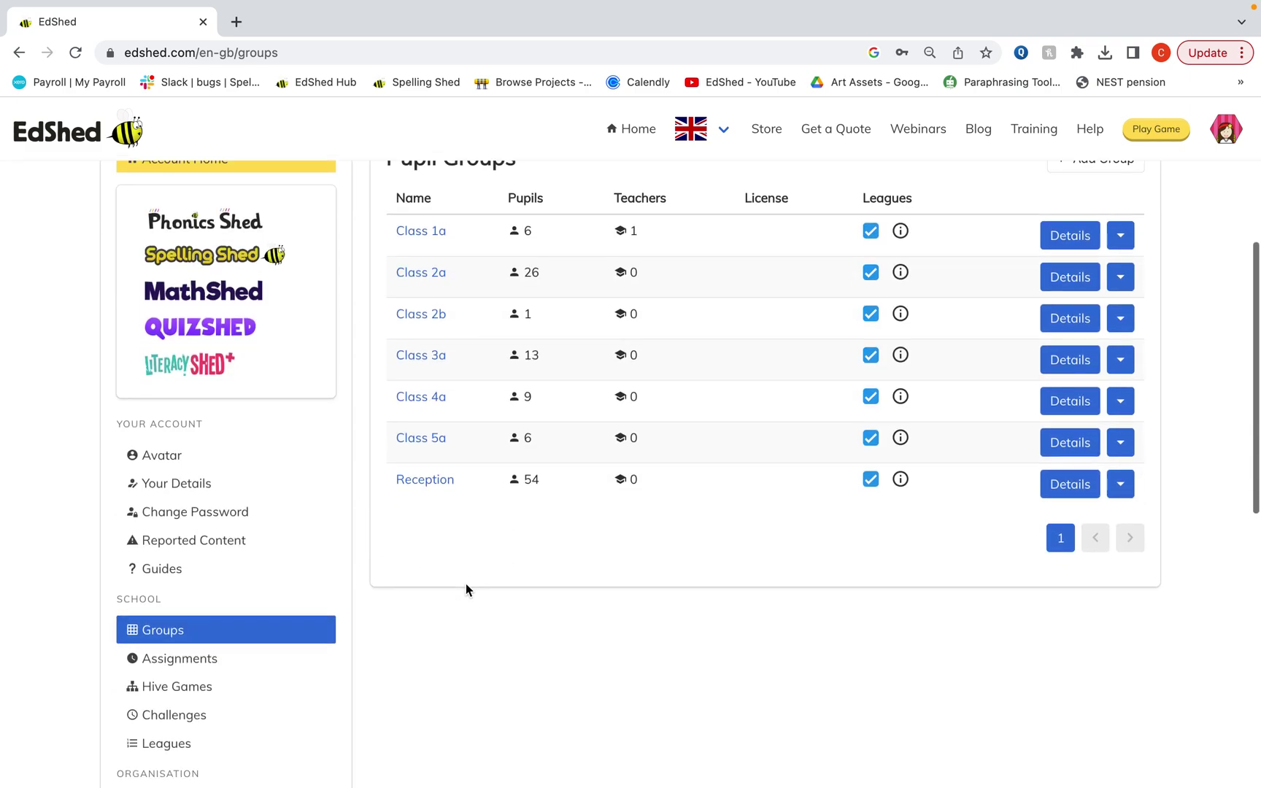